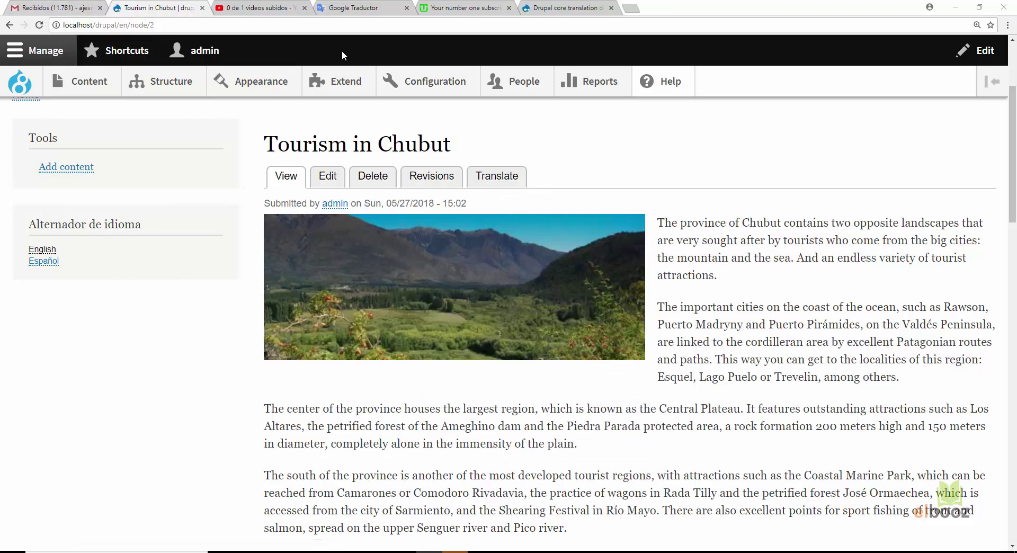
Switch the site to Español and open the user interface translation page.
{"action": "left_click", "coordinate": [46, 262]}
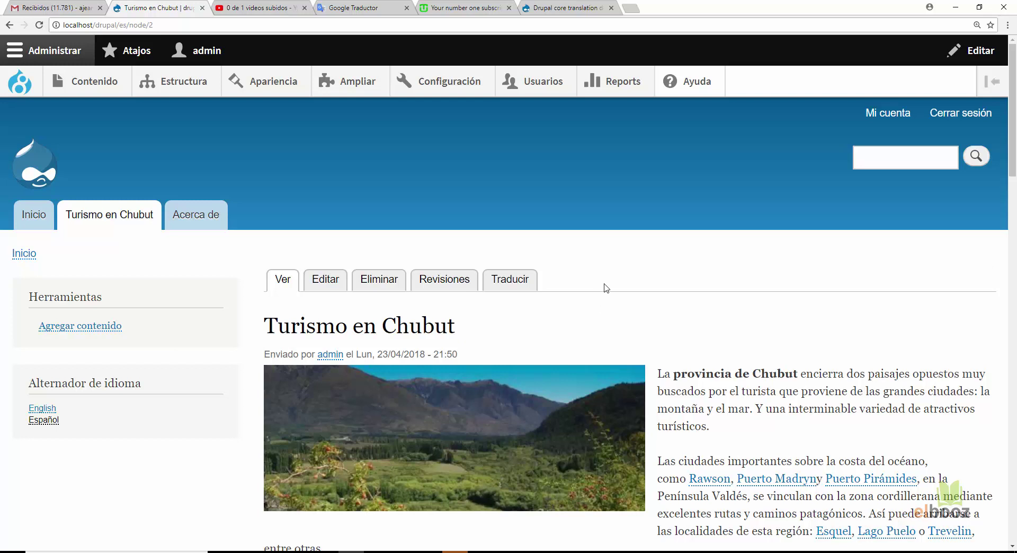
{"action": "mouse_move", "coordinate": [466, 82]}
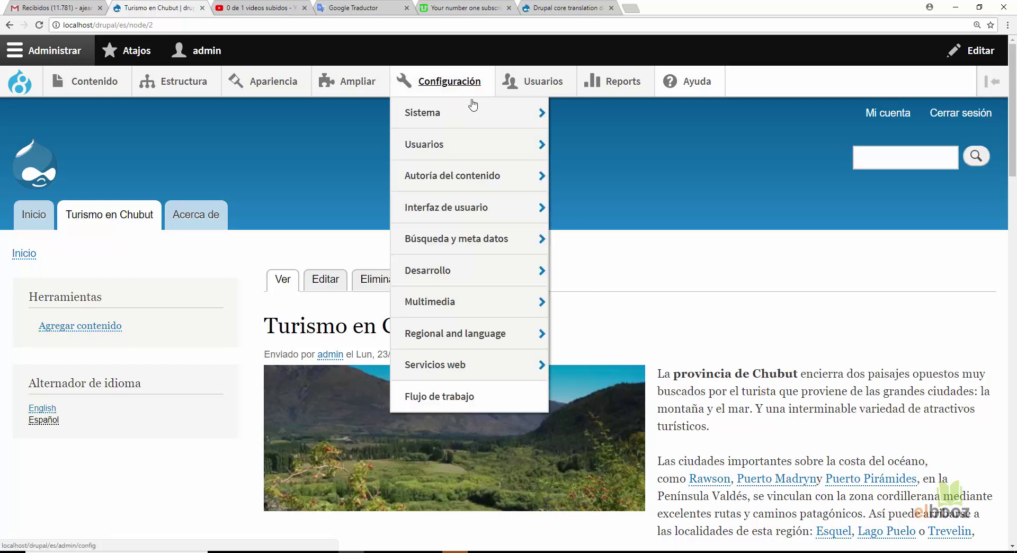
{"action": "mouse_move", "coordinate": [492, 333]}
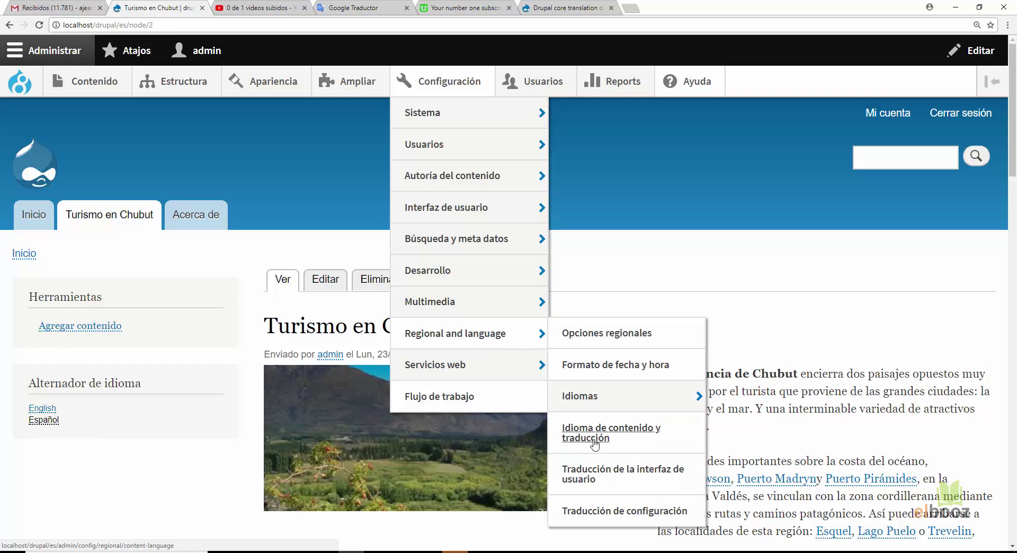
{"action": "left_click", "coordinate": [594, 477]}
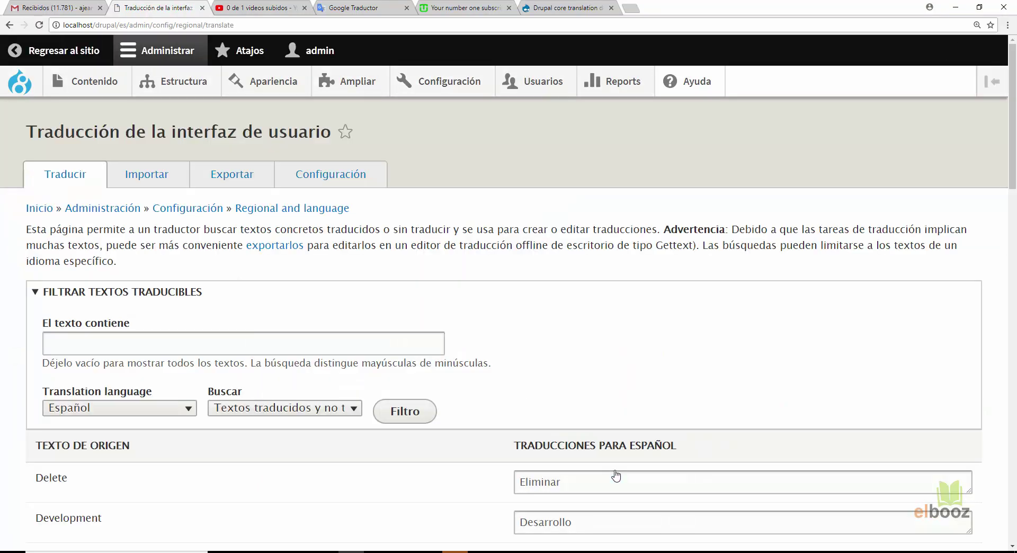
Filter the translatable Spanish strings to show only untranslated texts (Sólo los textos no traducidos).
{"action": "scroll", "coordinate": [597, 297], "scroll_direction": "down", "scroll_amount": 3}
{"action": "scroll", "coordinate": [598, 294], "scroll_direction": "down", "scroll_amount": 1}
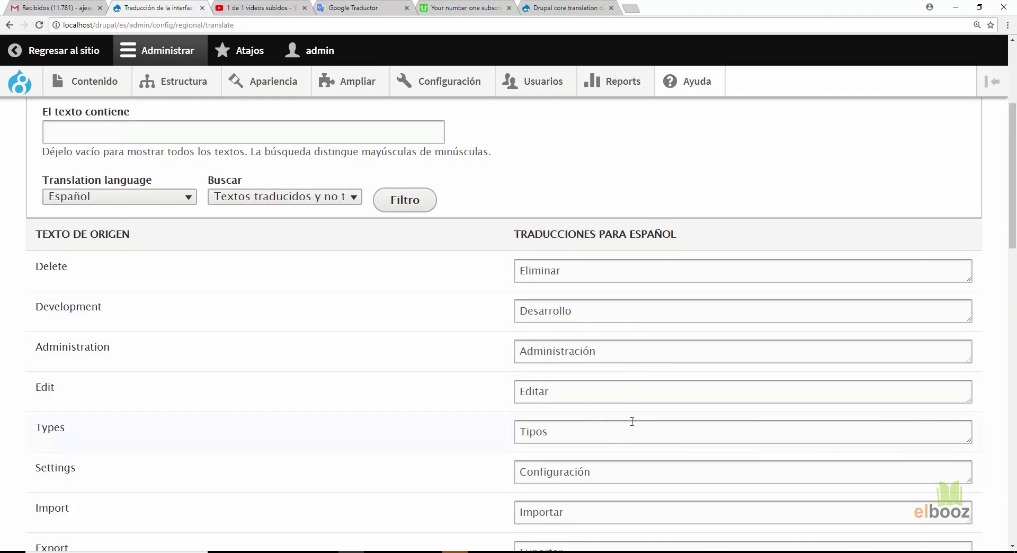
{"action": "scroll", "coordinate": [636, 416], "scroll_direction": "up", "scroll_amount": 3}
{"action": "scroll", "coordinate": [641, 411], "scroll_direction": "down", "scroll_amount": 10}
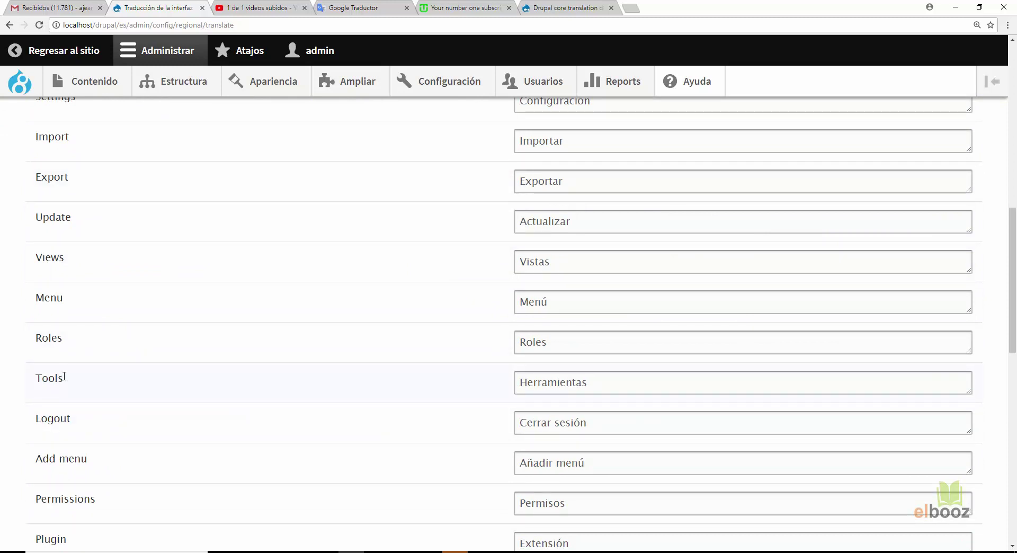
{"action": "scroll", "coordinate": [454, 388], "scroll_direction": "up", "scroll_amount": 11}
{"action": "scroll", "coordinate": [371, 360], "scroll_direction": "down", "scroll_amount": 3}
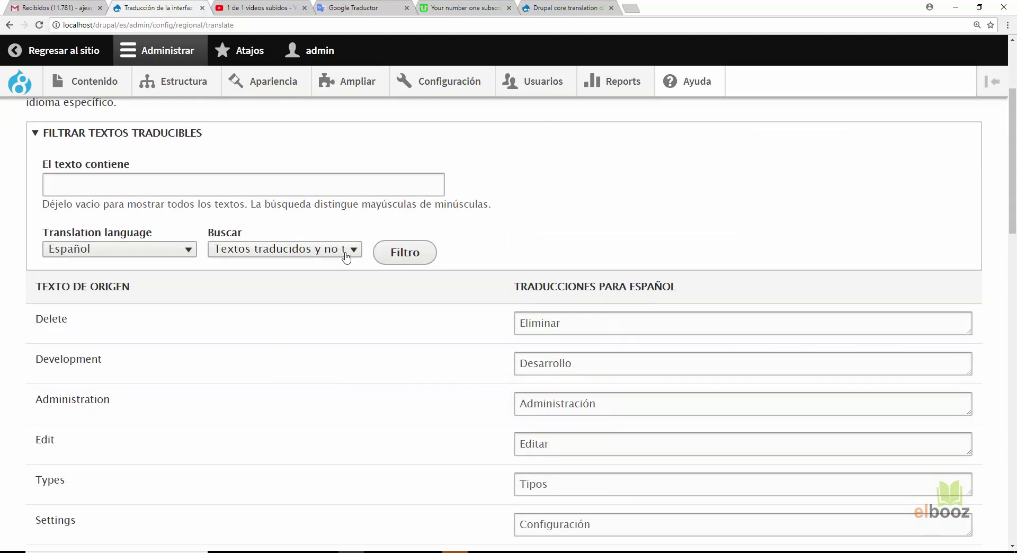
{"action": "left_click", "coordinate": [285, 254]}
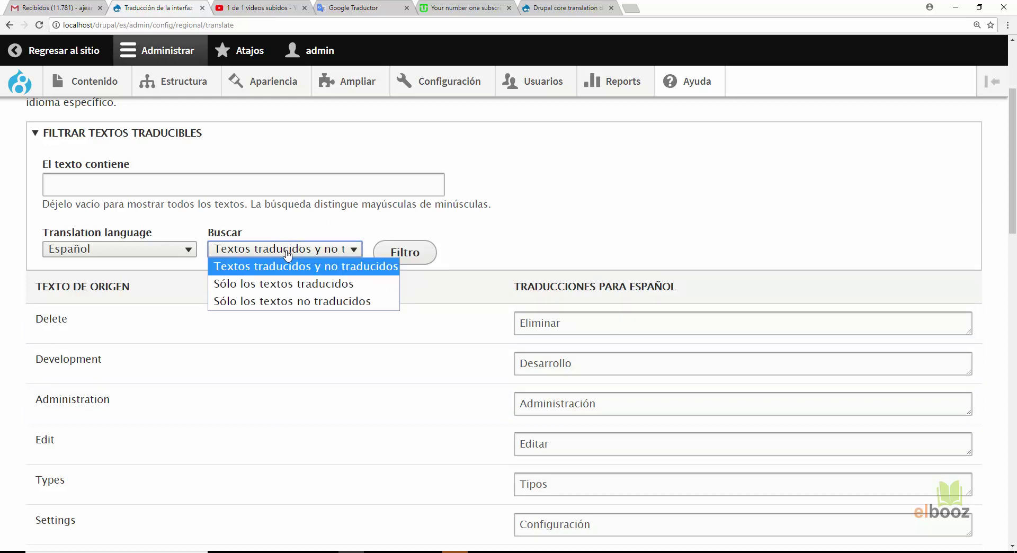
{"action": "left_click", "coordinate": [264, 305]}
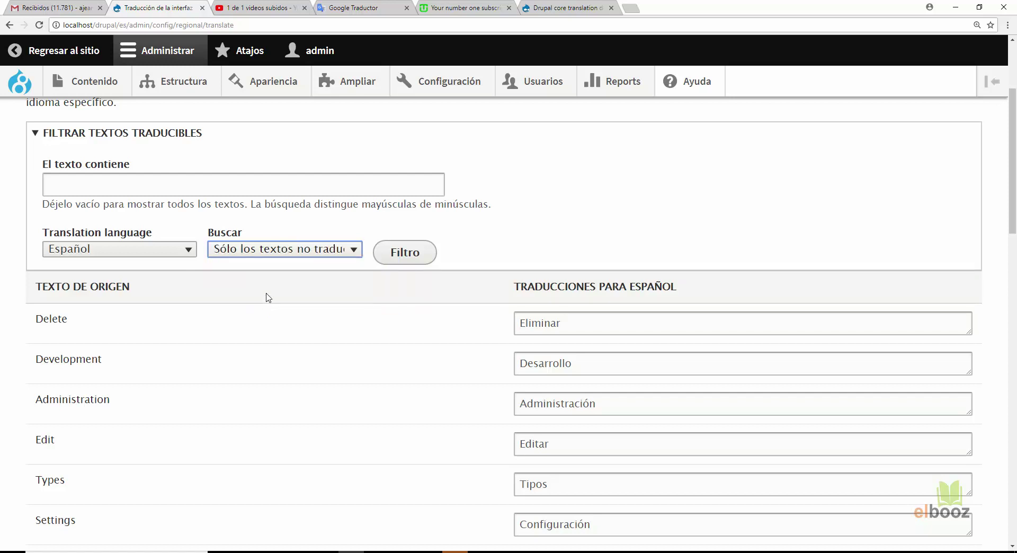
{"action": "left_click", "coordinate": [416, 259]}
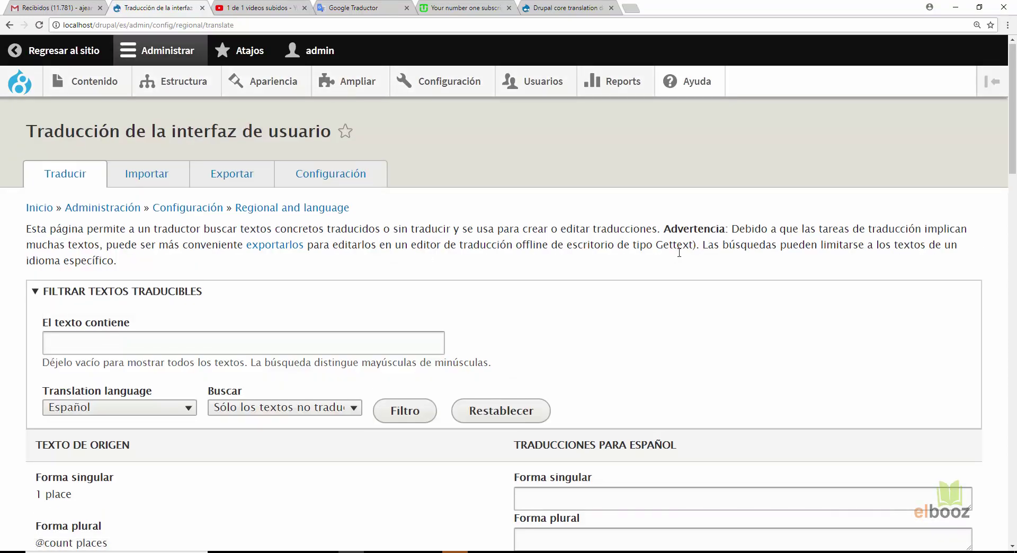
Enter "Lenguaje y configuración Regional" as the Spanish translation of the source text "Regional and language".
{"action": "scroll", "coordinate": [678, 257], "scroll_direction": "down", "scroll_amount": 5}
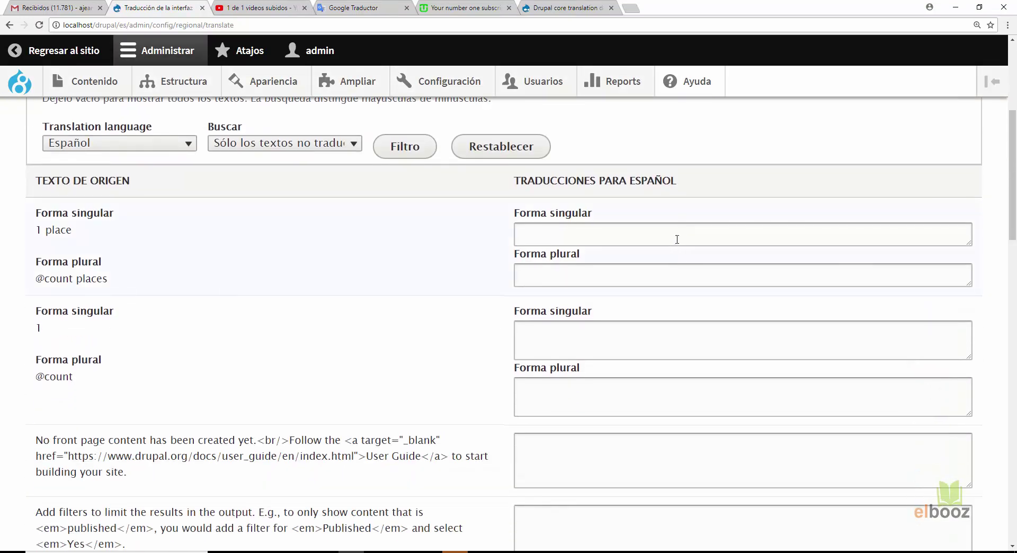
{"action": "scroll", "coordinate": [272, 320], "scroll_direction": "down", "scroll_amount": 2}
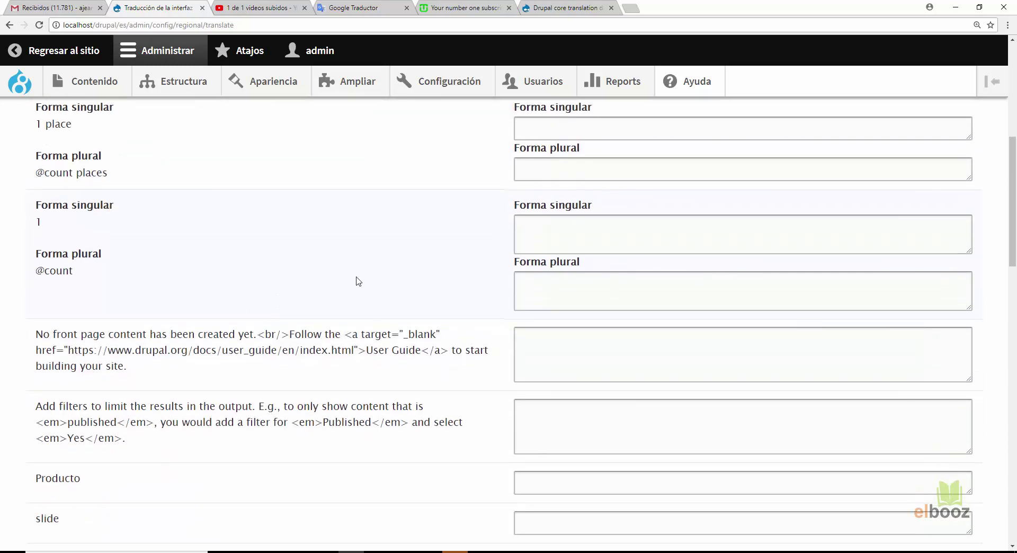
{"action": "scroll", "coordinate": [358, 283], "scroll_direction": "up", "scroll_amount": 4}
{"action": "scroll", "coordinate": [365, 280], "scroll_direction": "down", "scroll_amount": 2}
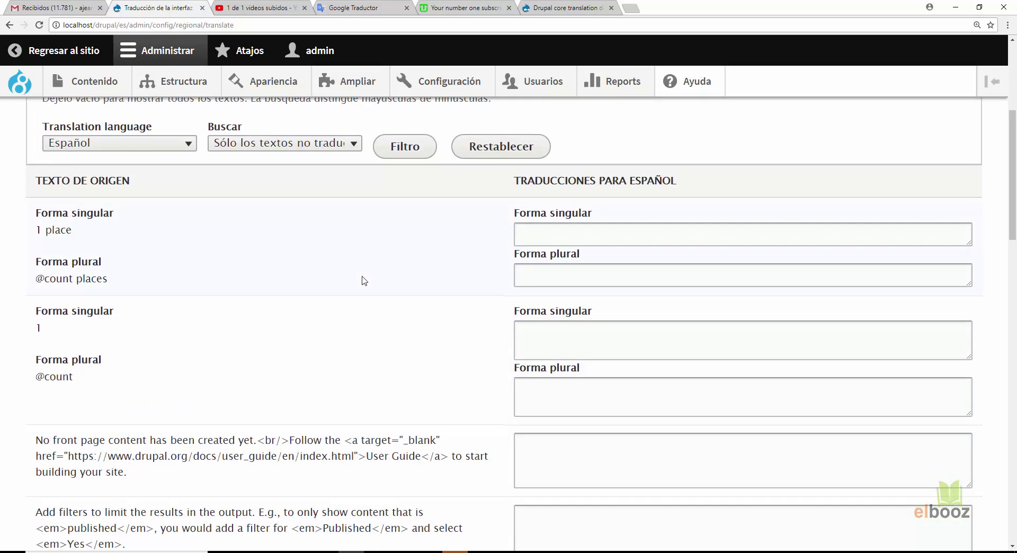
{"action": "scroll", "coordinate": [186, 403], "scroll_direction": "down", "scroll_amount": 6}
{"action": "scroll", "coordinate": [186, 401], "scroll_direction": "down", "scroll_amount": 1}
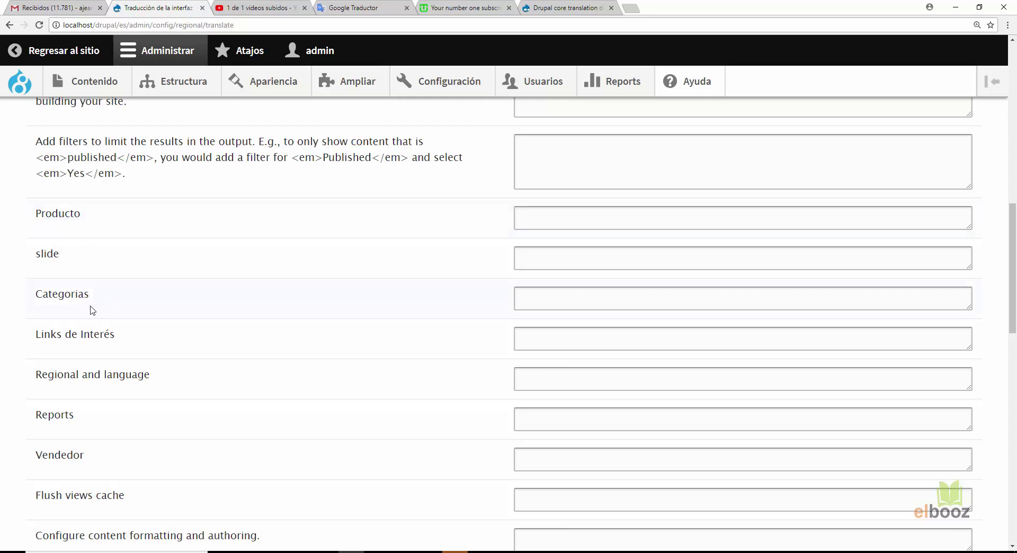
{"action": "scroll", "coordinate": [105, 297], "scroll_direction": "down", "scroll_amount": 2}
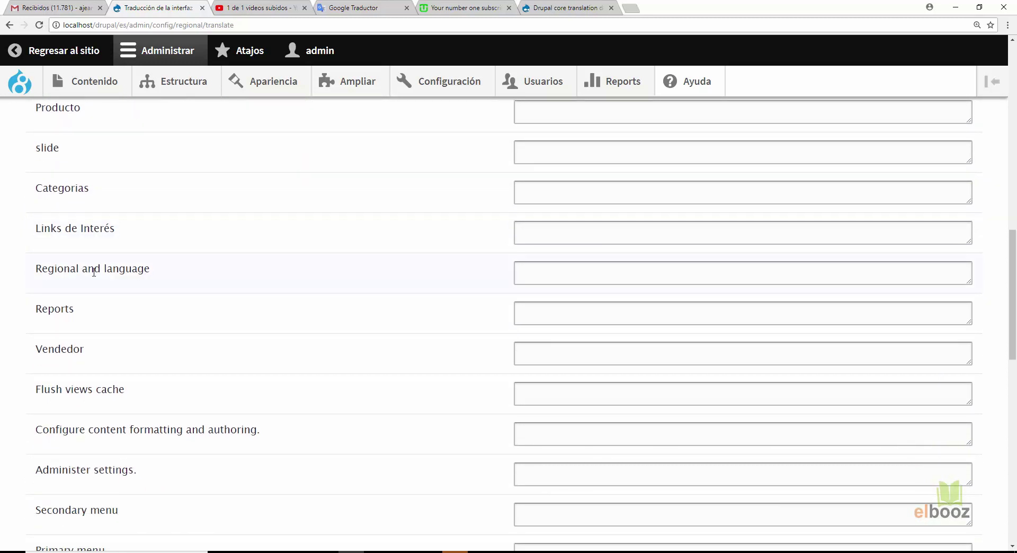
{"action": "left_click", "coordinate": [624, 271]}
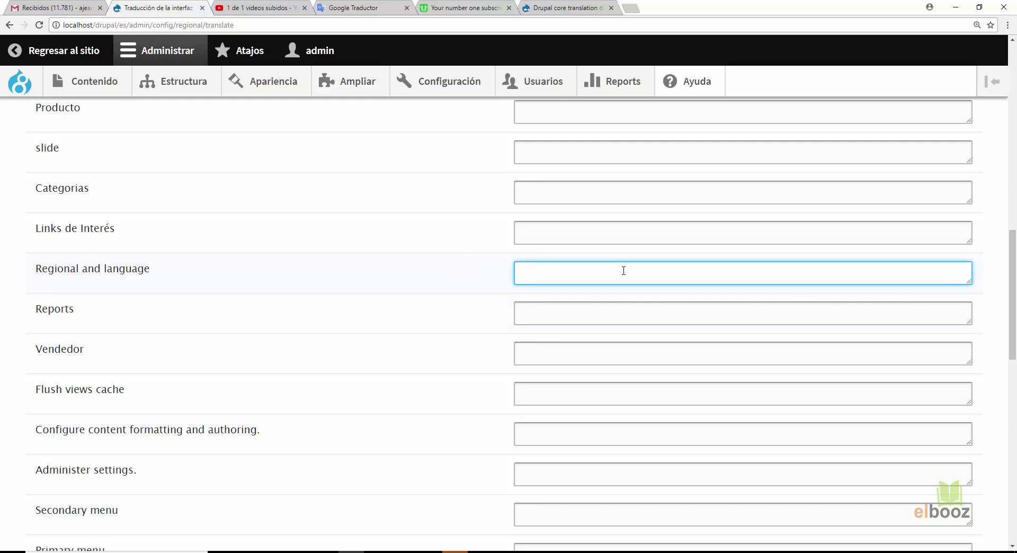
{"action": "type", "text": "Jenguaje"}
{"action": "key", "text": "ctrl+a"}
{"action": "type", "text": "Lenguaje y confiuguraci"}
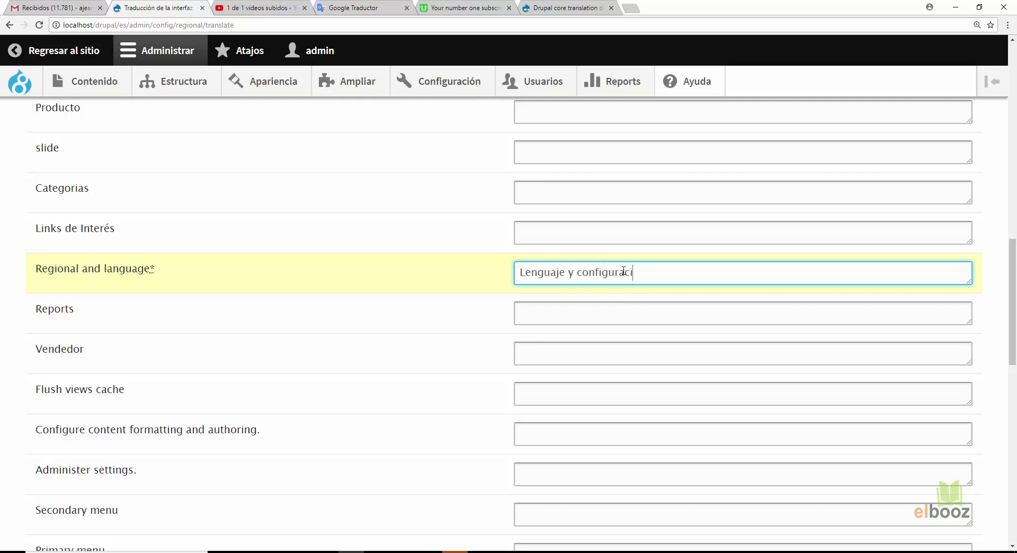
{"action": "type", "text": "ón"}
{"action": "key", "text": "BackSpace"}
{"action": "key", "text": "BackSpace"}
{"action": "type", "text": "ión Regional"}
Translate "Reports" as "Reportes" and "Administer settings." as "Configuración de Administrador".
{"action": "left_click", "coordinate": [583, 311]}
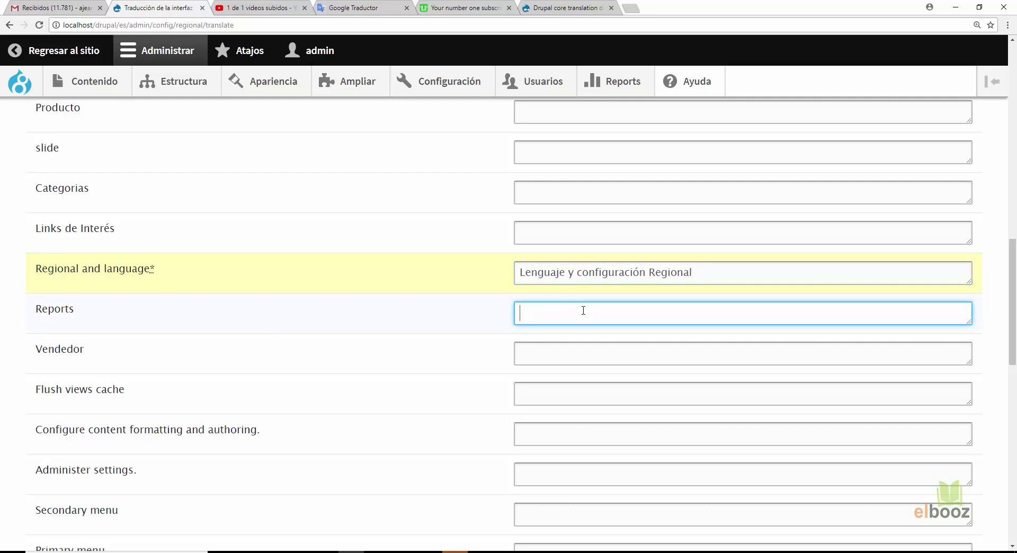
{"action": "type", "text": "Reportes"}
{"action": "scroll", "coordinate": [583, 311], "scroll_direction": "down", "scroll_amount": 3}
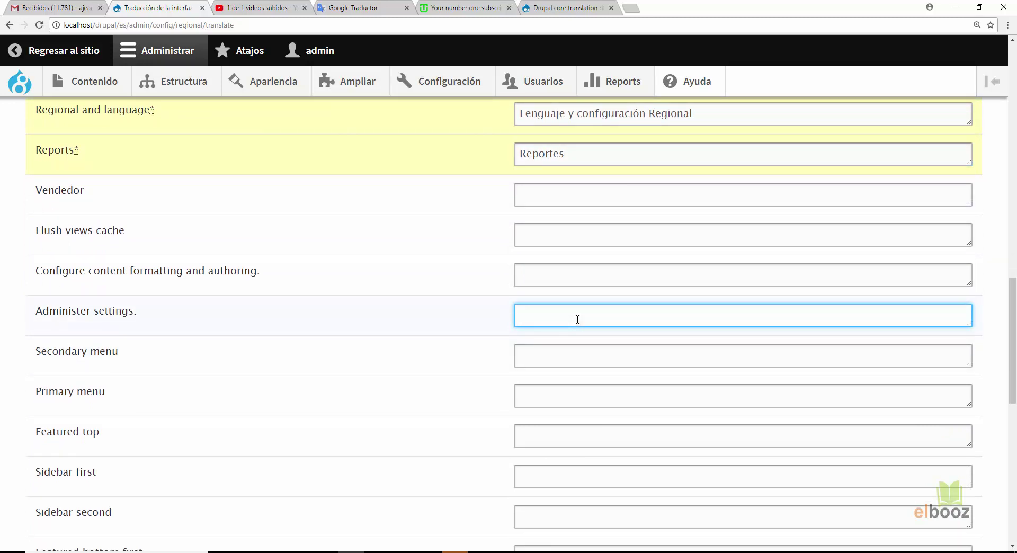
{"action": "type", "text": "Configuración de Administrador"}
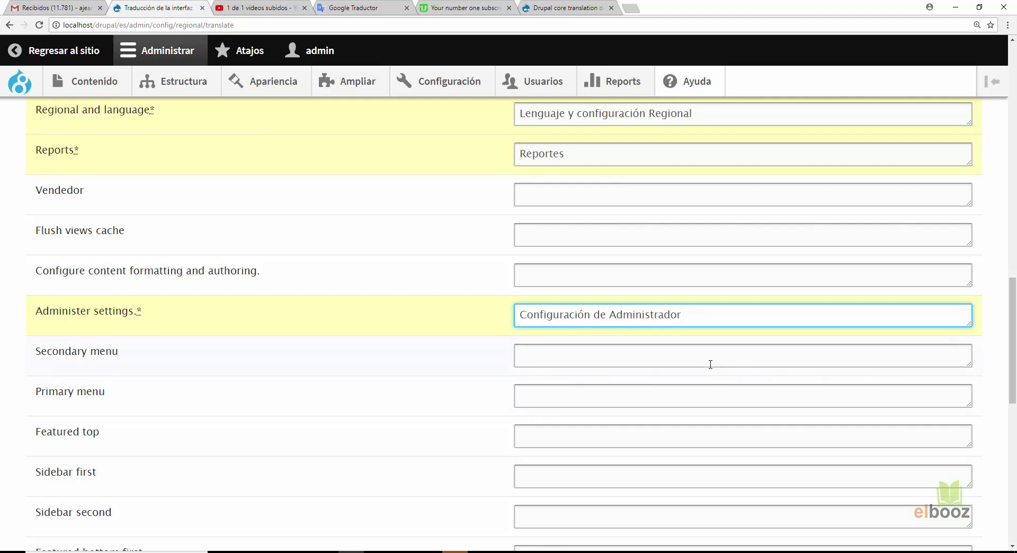
Translate "Secondary menu" as "Menú Secundario" and "Primary menu" as "Menú Primario".
{"action": "left_click", "coordinate": [608, 354]}
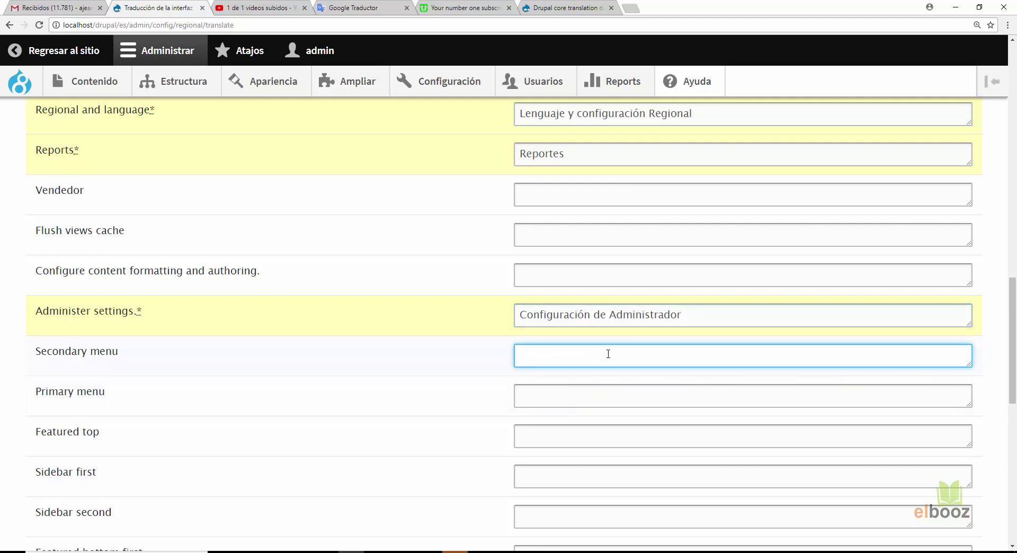
{"action": "type", "text": "Menú Secundario"}
{"action": "key", "text": "ctrl+a"}
{"action": "key", "text": "ctrl+c"}
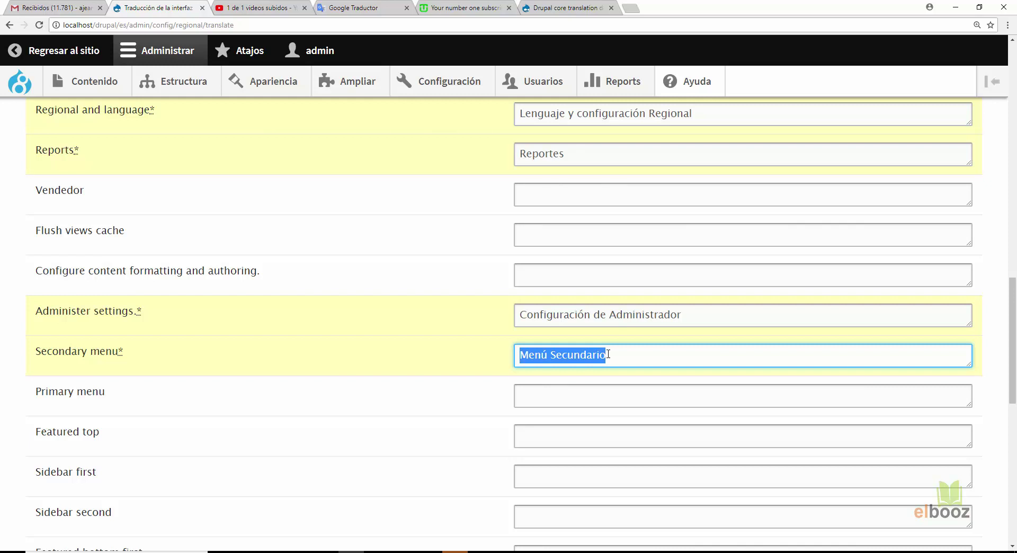
{"action": "key", "text": "Tab"}
{"action": "key", "text": "ctrl+v"}
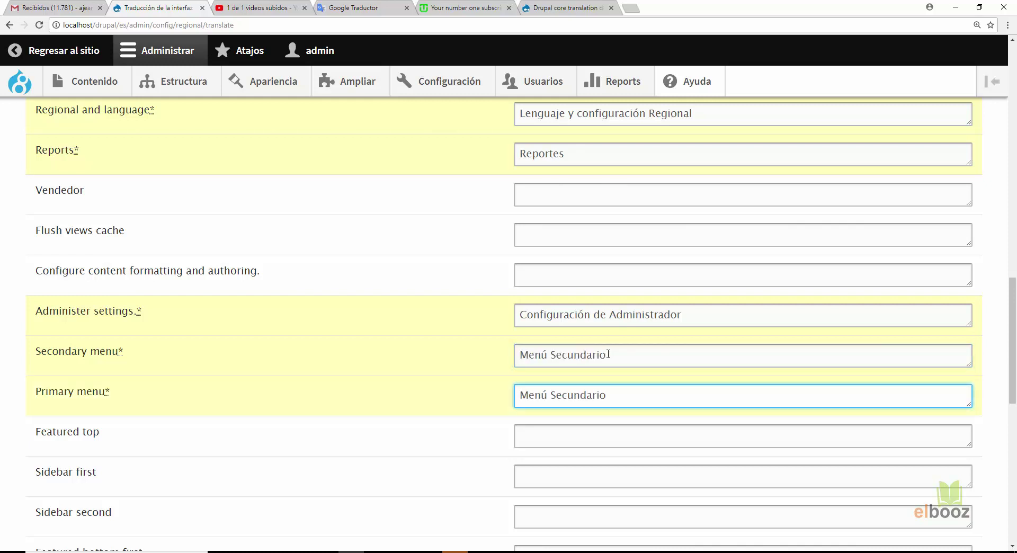
{"action": "key", "text": "shift+Left"}
{"action": "key", "text": "shift+Left"}
{"action": "key", "text": "shift+Left"}
{"action": "key", "text": "shift+Left"}
{"action": "key", "text": "shift+Left"}
{"action": "key", "text": "shift+Left"}
{"action": "key", "text": "shift+Left"}
{"action": "key", "text": "shift+Left"}
{"action": "key", "text": "shift+Left"}
{"action": "key", "text": "shift+Left"}
{"action": "type", "text": "Primario"}
Look over the remaining untranslated strings and save the entered translations.
{"action": "scroll", "coordinate": [679, 334], "scroll_direction": "down", "scroll_amount": 3}
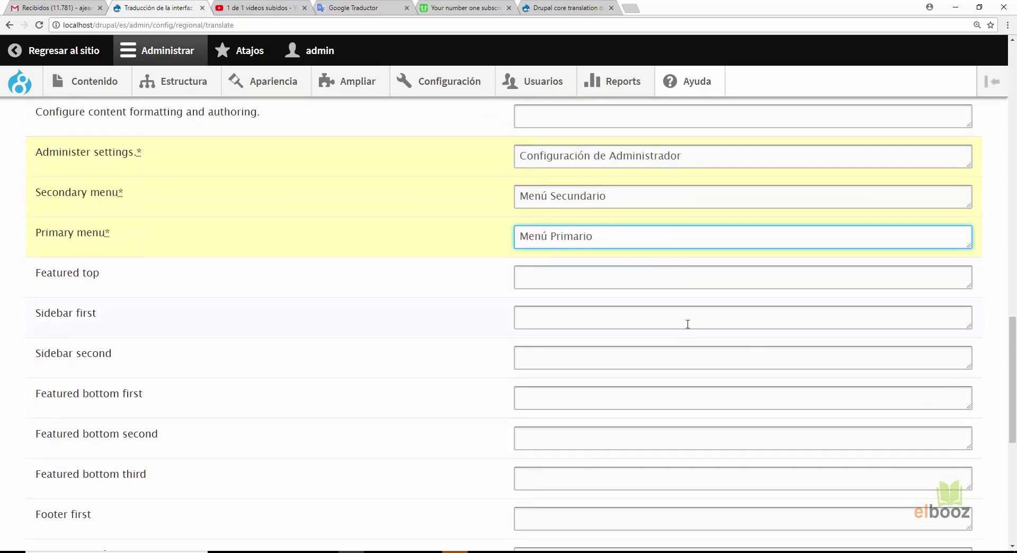
{"action": "scroll", "coordinate": [688, 324], "scroll_direction": "down", "scroll_amount": 8}
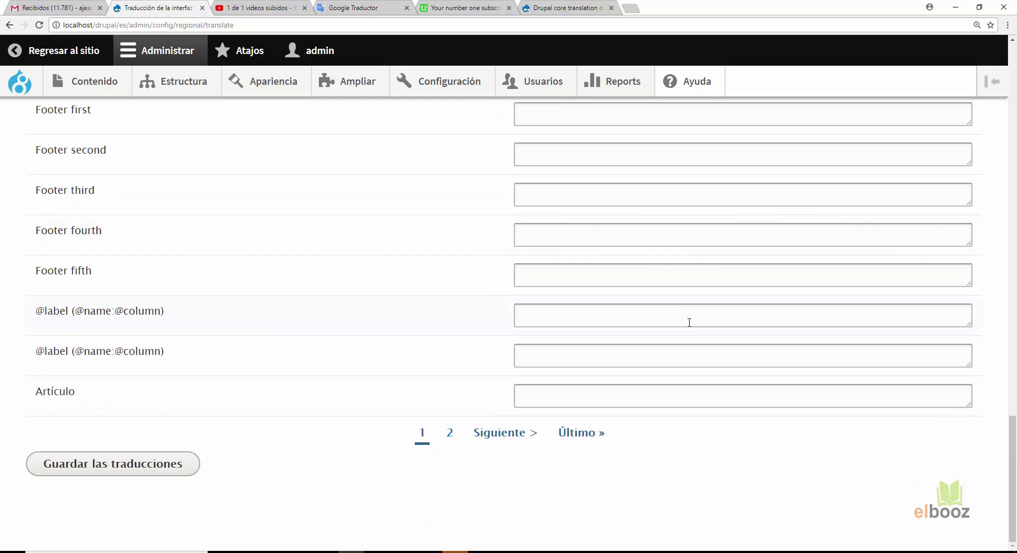
{"action": "scroll", "coordinate": [715, 344], "scroll_direction": "up", "scroll_amount": 9}
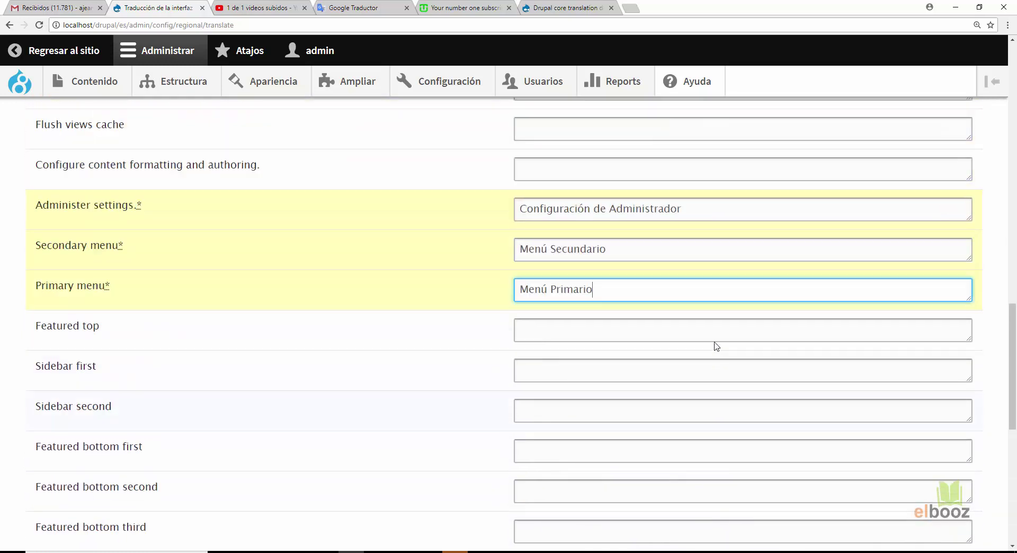
{"action": "scroll", "coordinate": [713, 345], "scroll_direction": "up", "scroll_amount": 7}
{"action": "scroll", "coordinate": [716, 347], "scroll_direction": "down", "scroll_amount": 15}
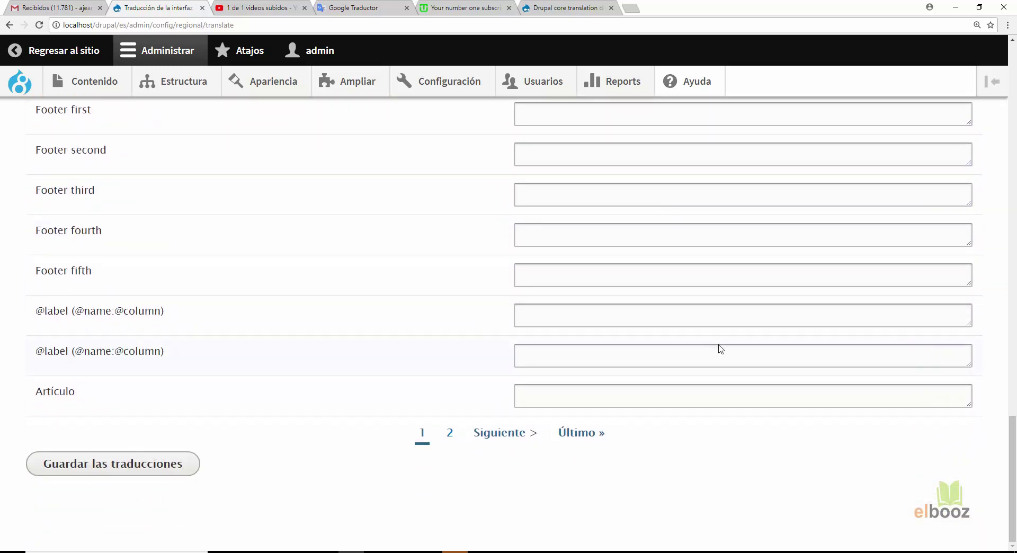
{"action": "left_click", "coordinate": [156, 464]}
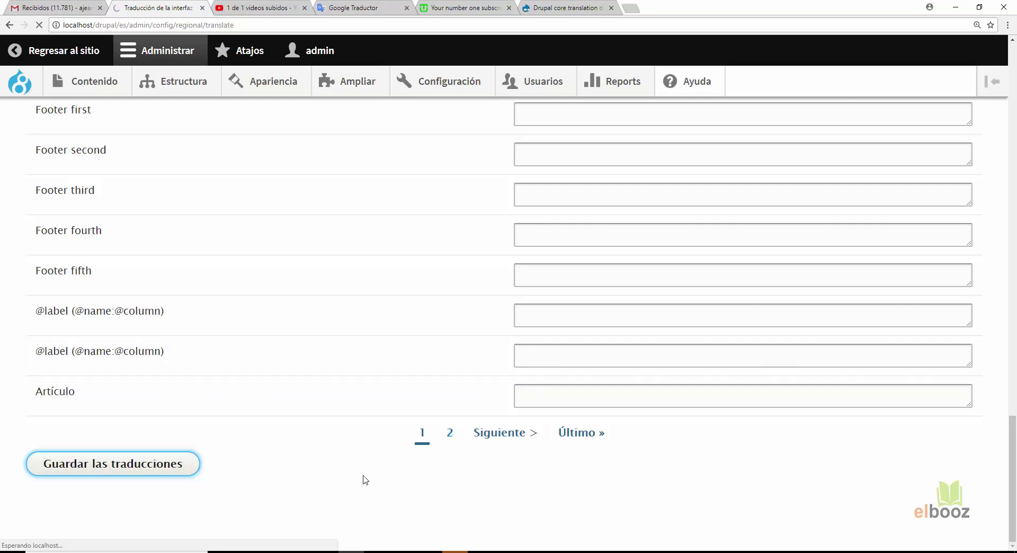
Check how the translated regional and language entry reads among the site's configuration options.
{"action": "mouse_move", "coordinate": [460, 86]}
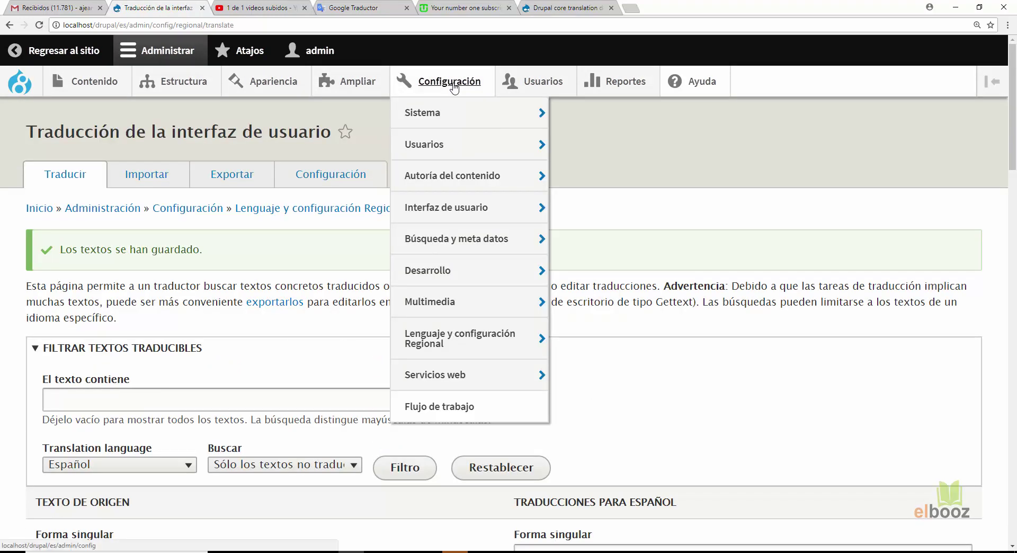
{"action": "mouse_move", "coordinate": [425, 337]}
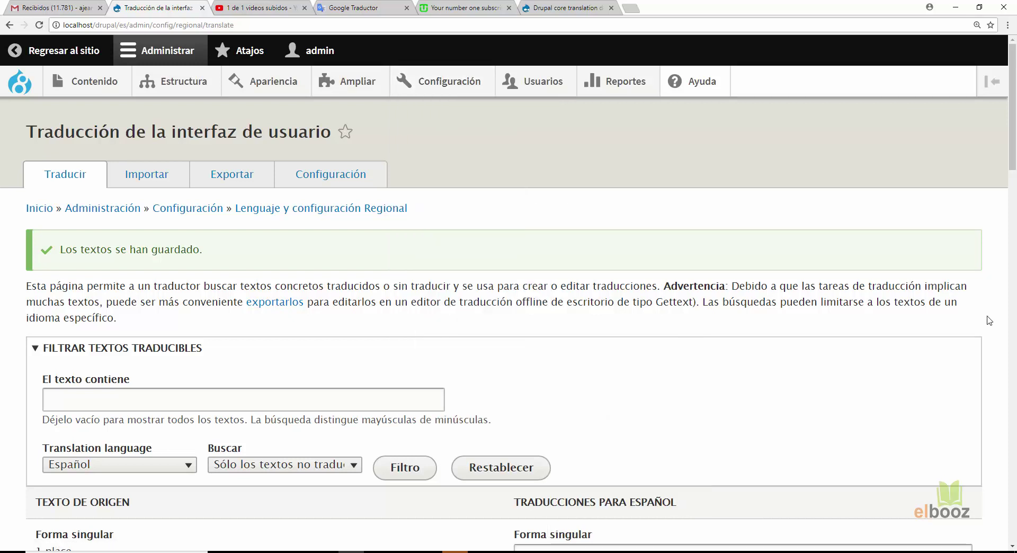
{"action": "scroll", "coordinate": [260, 297], "scroll_direction": "down", "scroll_amount": 3}
{"action": "scroll", "coordinate": [259, 297], "scroll_direction": "up", "scroll_amount": 3}
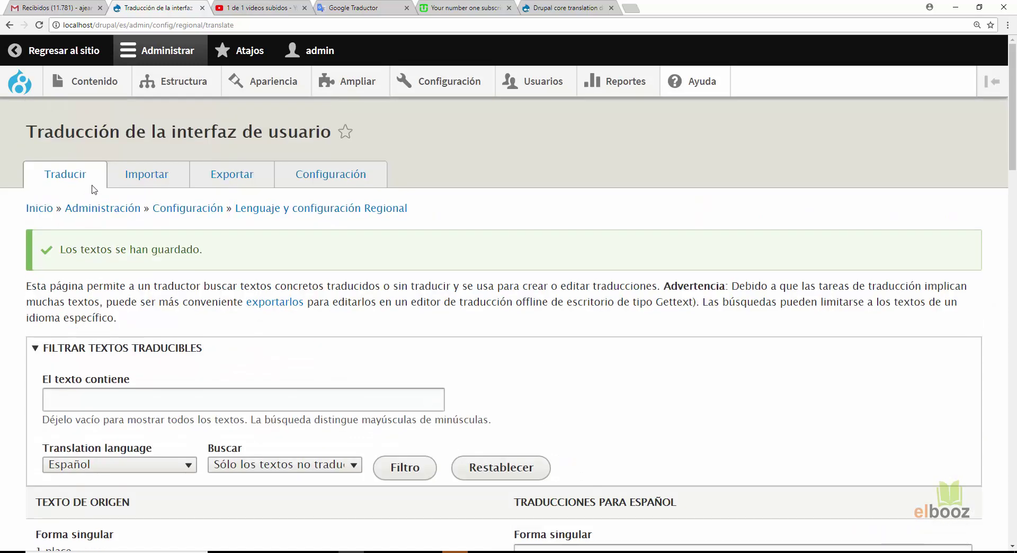
Open the interface translation import page and review its file, language and overwrite options.
{"action": "left_click", "coordinate": [146, 181]}
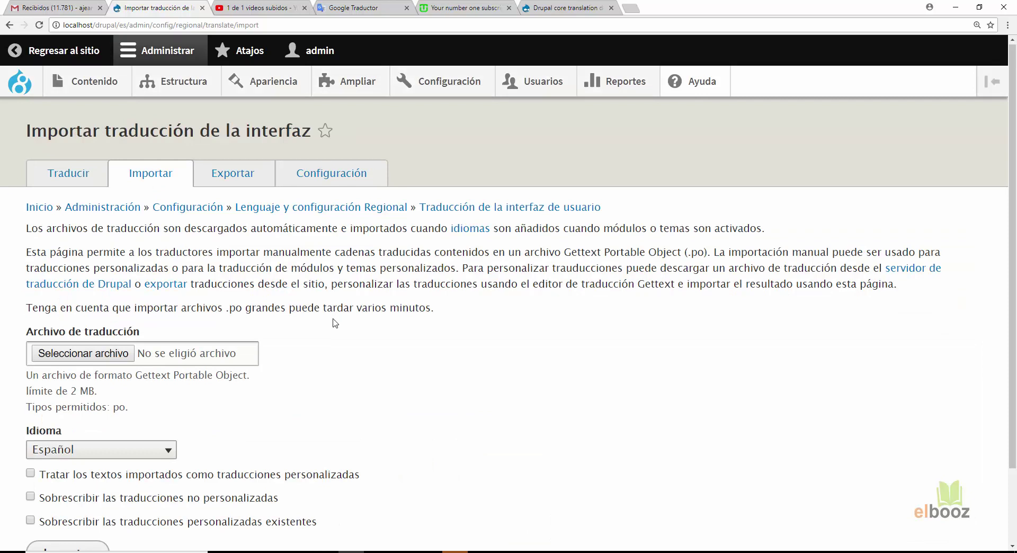
{"action": "scroll", "coordinate": [107, 263], "scroll_direction": "down", "scroll_amount": 2}
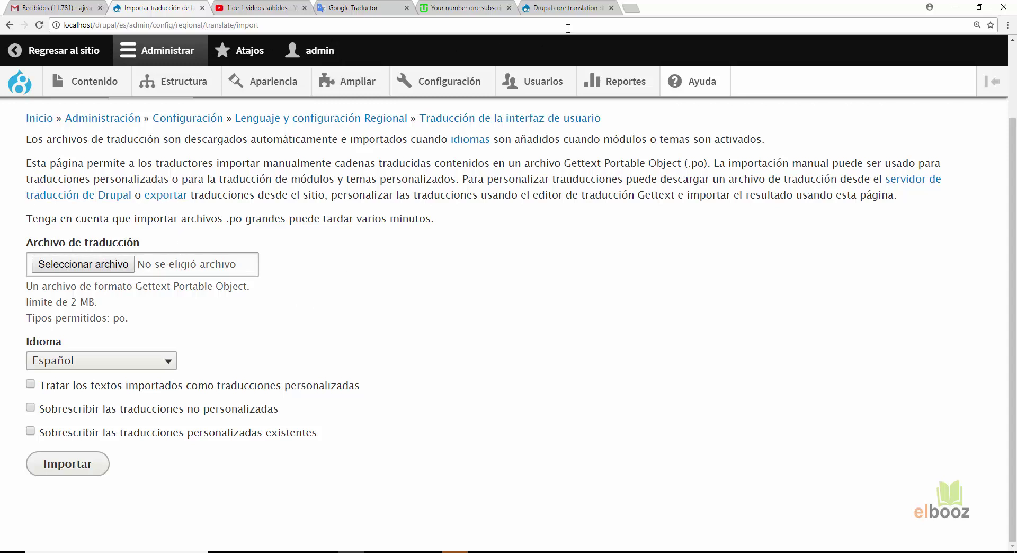
Look over the Drupal core downloads on the Drupal Translations site, checking the languages, version columns and update dates.
{"action": "left_click", "coordinate": [567, 8]}
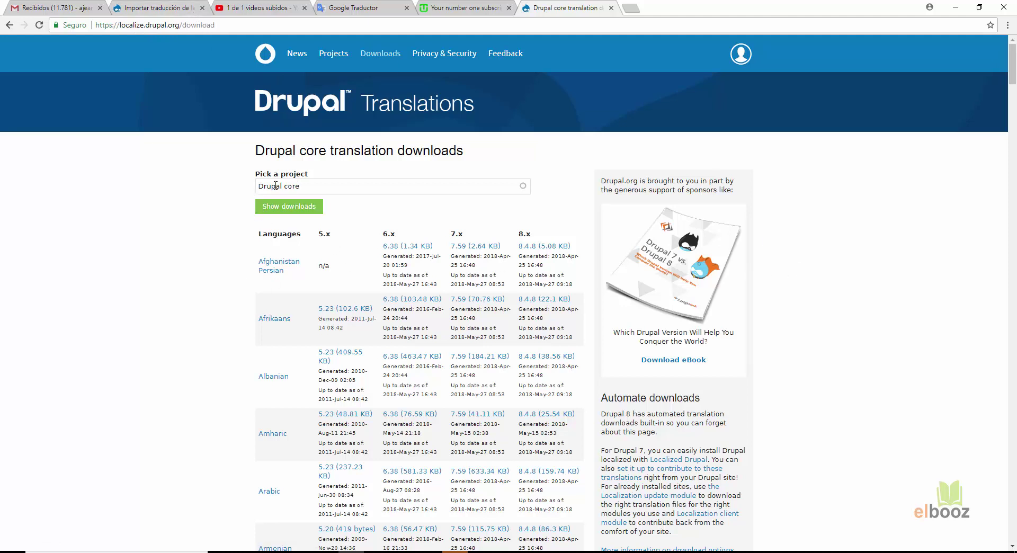
{"action": "left_click", "coordinate": [438, 186]}
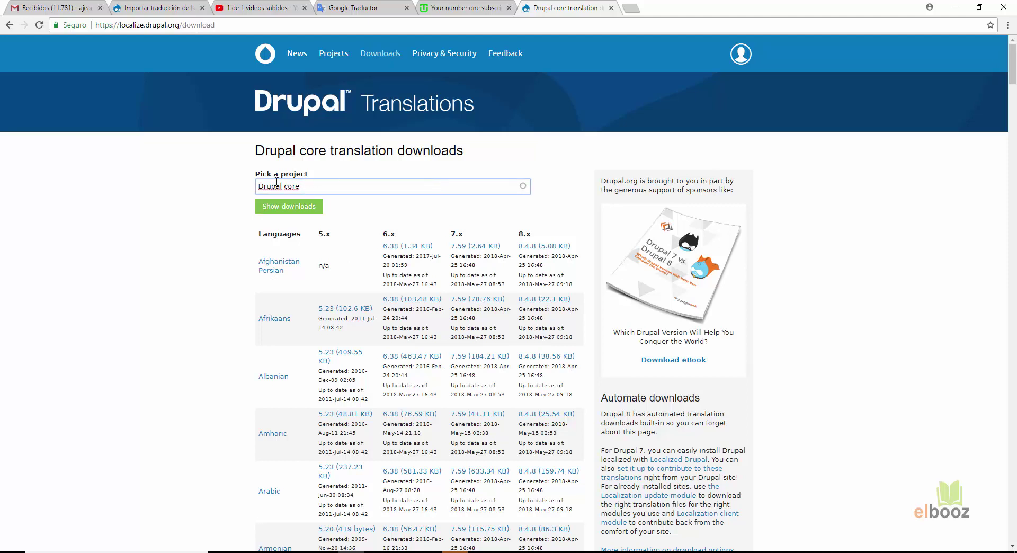
{"action": "scroll", "coordinate": [355, 225], "scroll_direction": "down", "scroll_amount": 2}
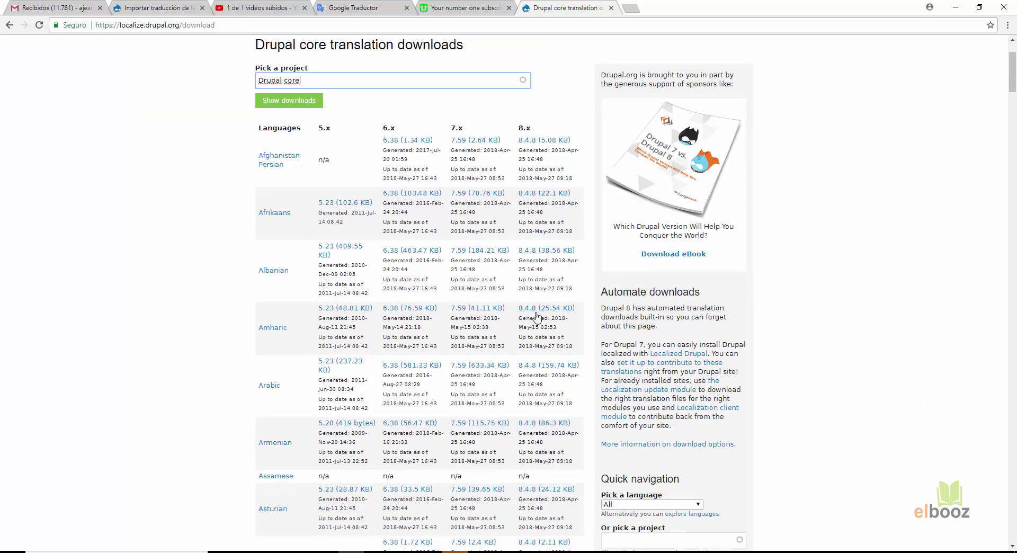
{"action": "scroll", "coordinate": [537, 318], "scroll_direction": "down", "scroll_amount": 5}
{"action": "scroll", "coordinate": [281, 211], "scroll_direction": "down", "scroll_amount": 1}
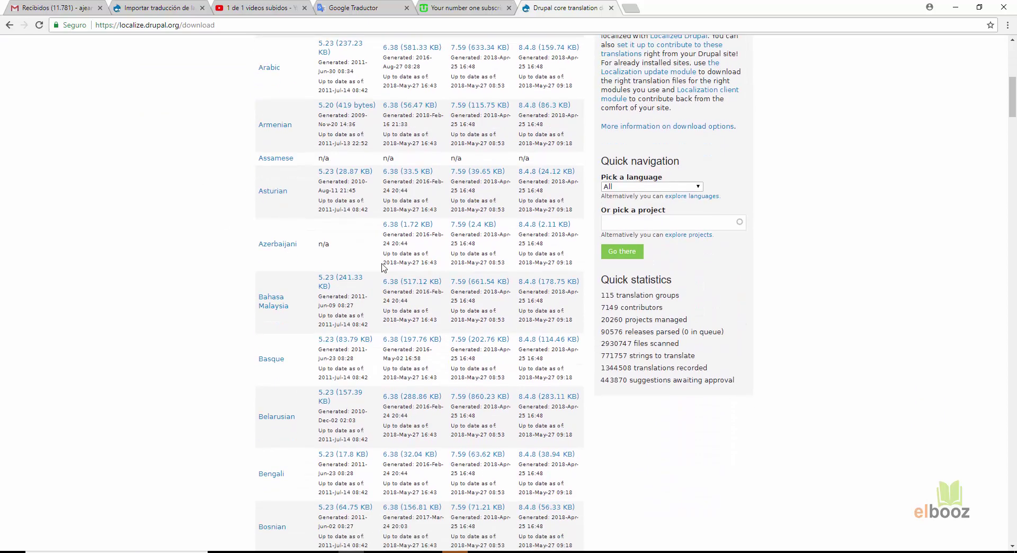
{"action": "scroll", "coordinate": [407, 224], "scroll_direction": "down", "scroll_amount": 1}
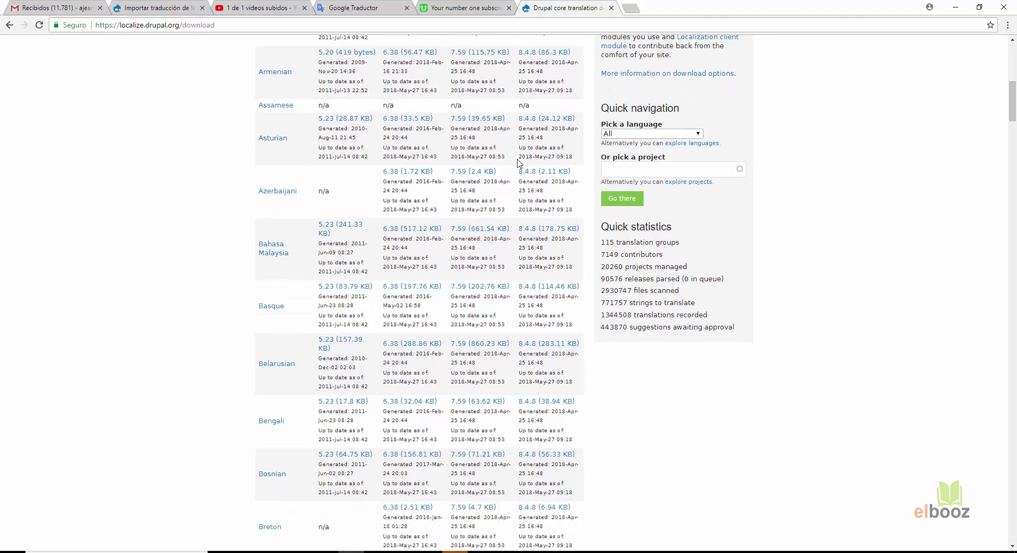
{"action": "left_click_drag", "start_coordinate": [519, 158], "coordinate": [539, 159]}
{"action": "scroll", "coordinate": [567, 156], "scroll_direction": "up", "scroll_amount": 5}
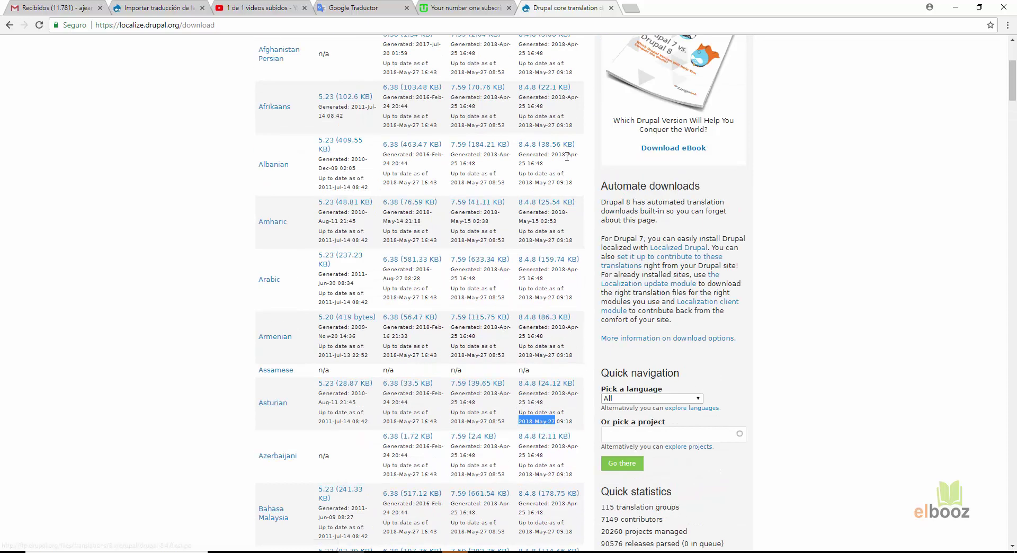
{"action": "scroll", "coordinate": [391, 75], "scroll_direction": "up", "scroll_amount": 3}
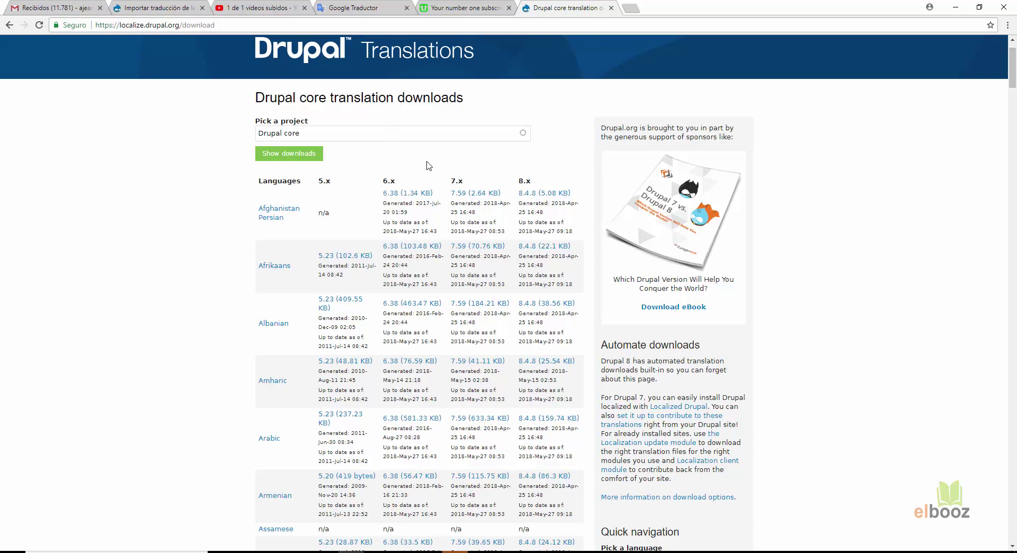
Find Italian in the language list and download its 8.4.8 translation file to Descargas as drupal-8.4.8.it.po.
{"action": "key", "text": "ctrl+f"}
{"action": "type", "text": "ita"}
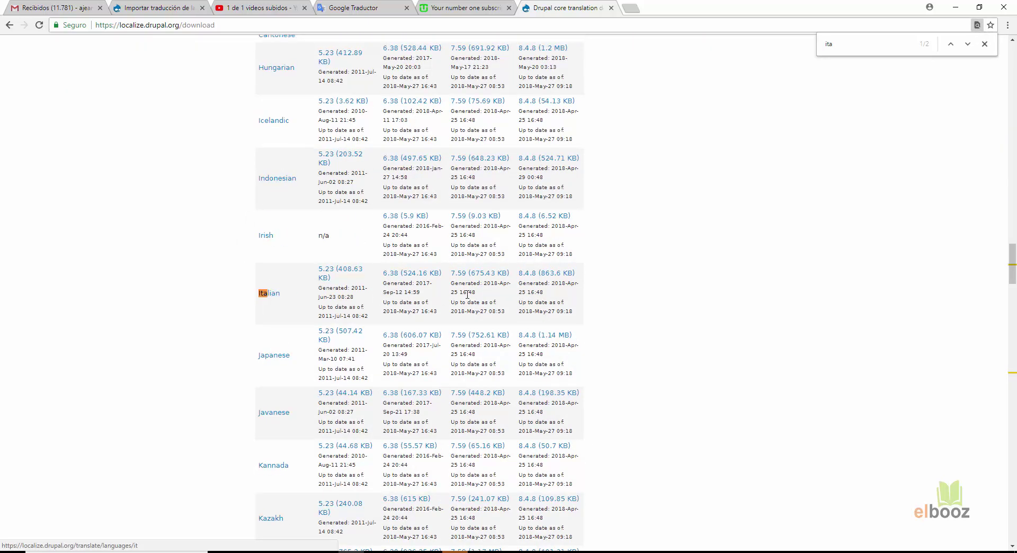
{"action": "left_click", "coordinate": [537, 276]}
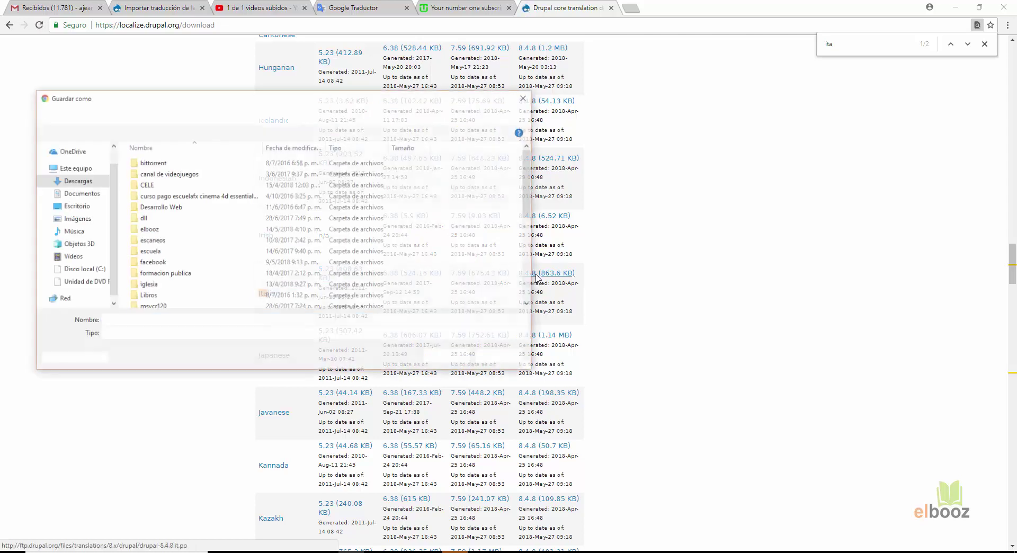
{"action": "scroll", "coordinate": [195, 249], "scroll_direction": "down", "scroll_amount": 2}
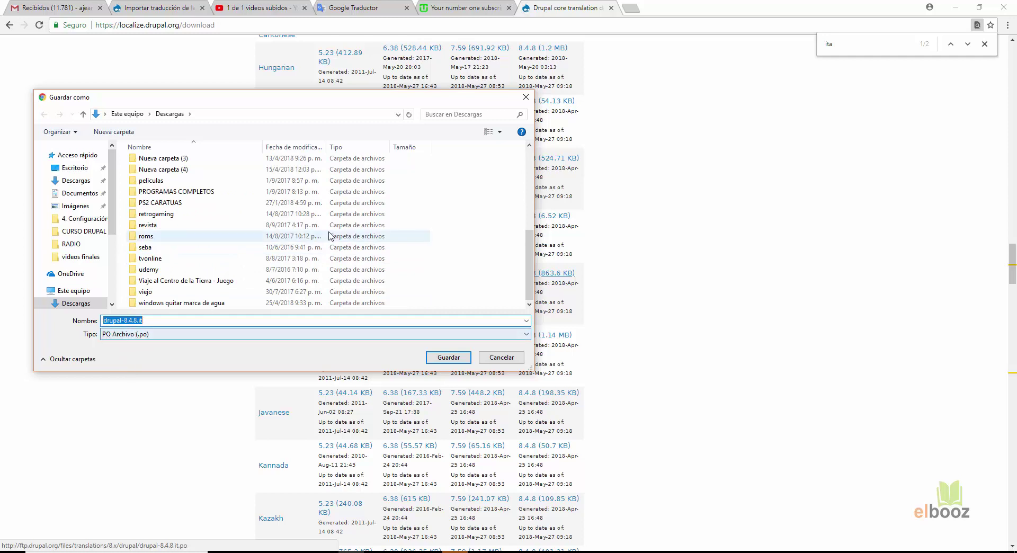
{"action": "left_click", "coordinate": [449, 357]}
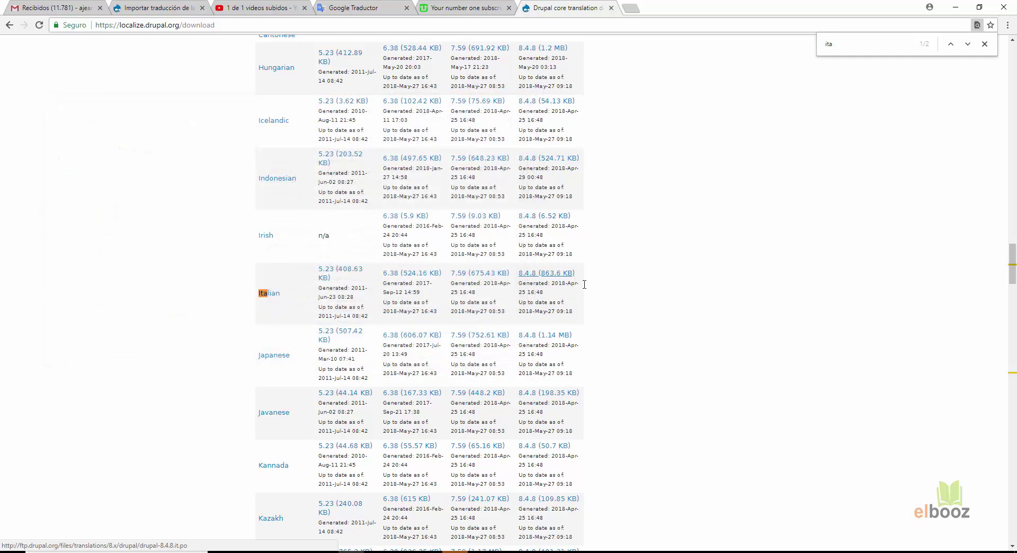
On the local site's interface import page, choose drupal-8.4.8.it.po from Descargas as the translation file.
{"action": "left_click", "coordinate": [153, 8]}
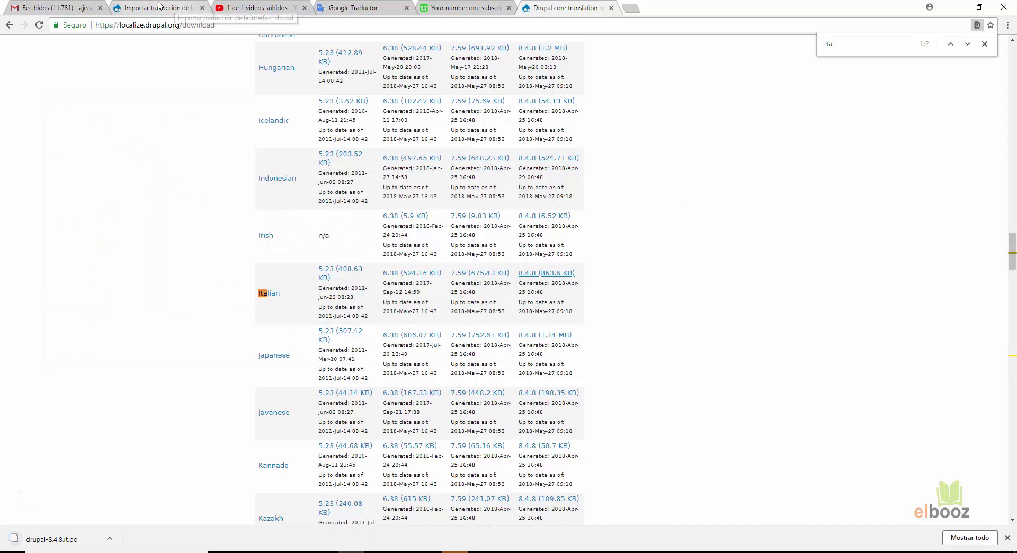
{"action": "left_click", "coordinate": [84, 261]}
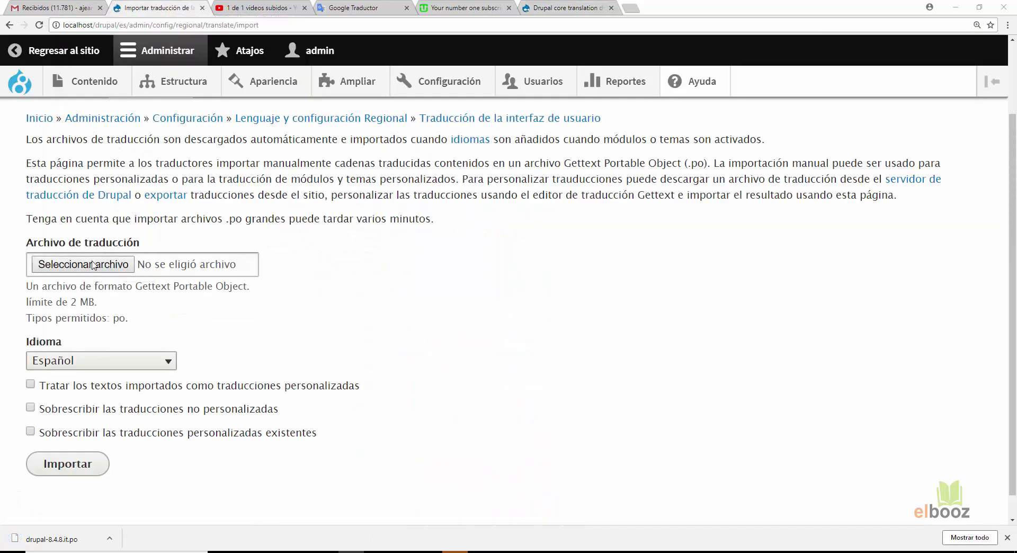
{"action": "left_click", "coordinate": [170, 114]}
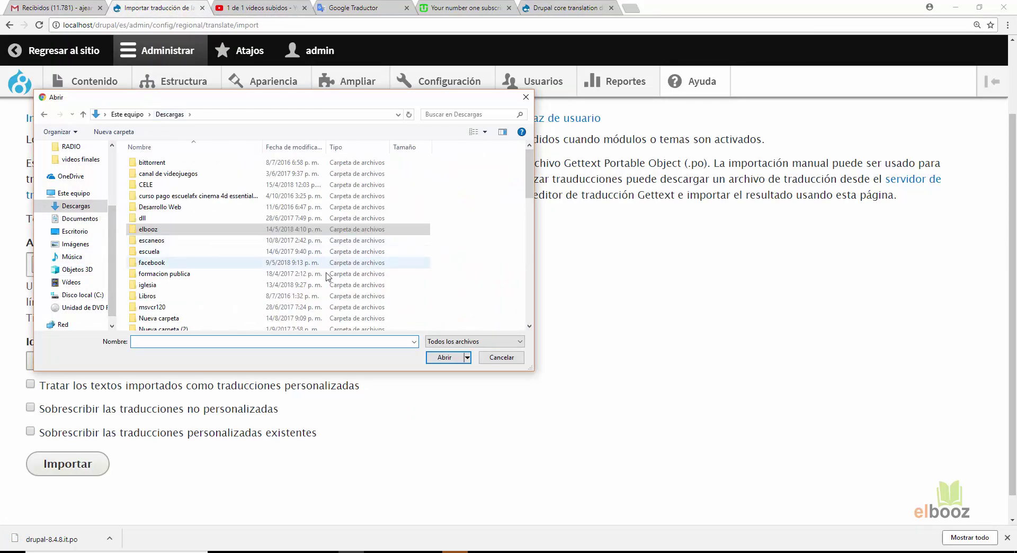
{"action": "scroll", "coordinate": [296, 283], "scroll_direction": "up", "scroll_amount": 1}
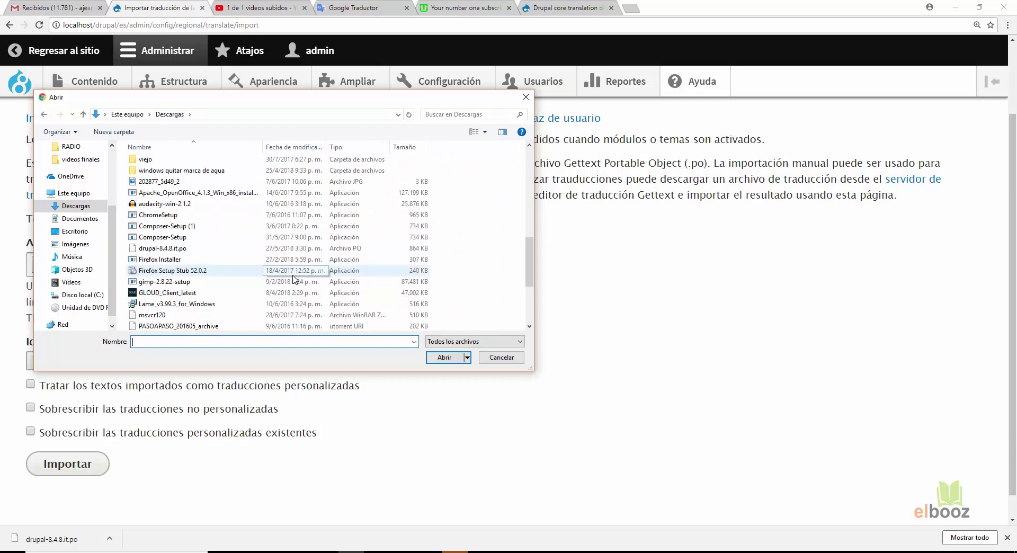
{"action": "type", "text": "du"}
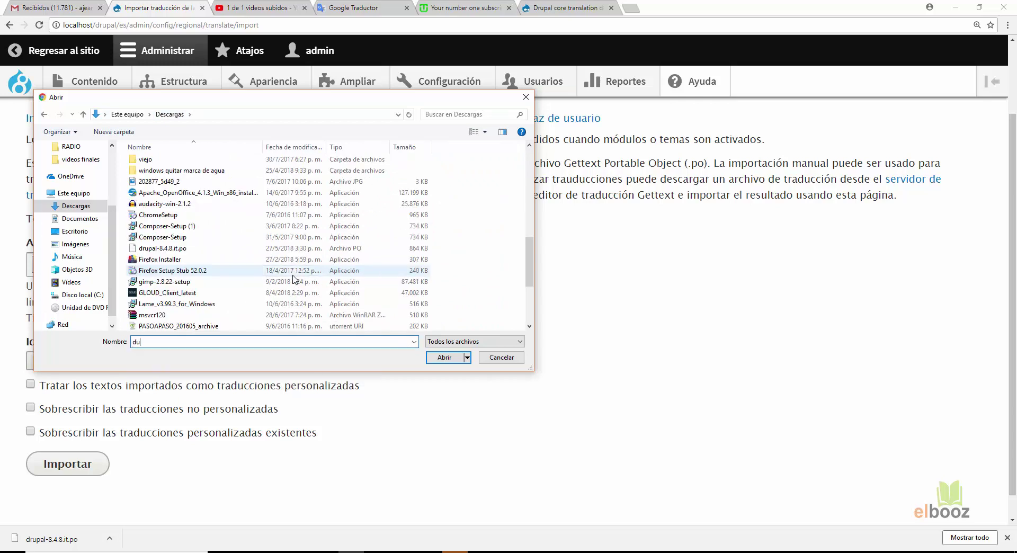
{"action": "key", "text": "BackSpace"}
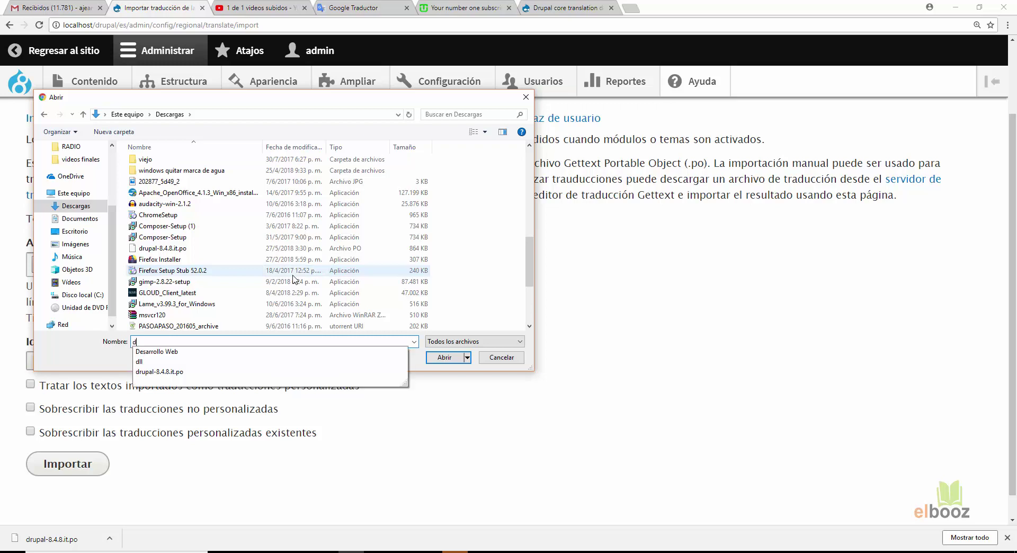
{"action": "type", "text": "ru"}
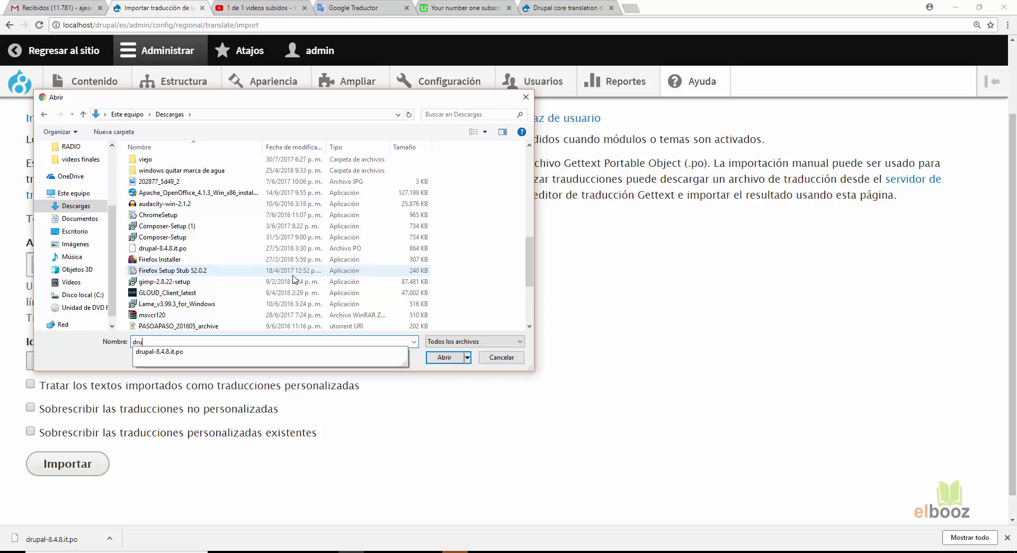
{"action": "left_click", "coordinate": [190, 351]}
{"action": "scroll", "coordinate": [175, 297], "scroll_direction": "down", "scroll_amount": 4}
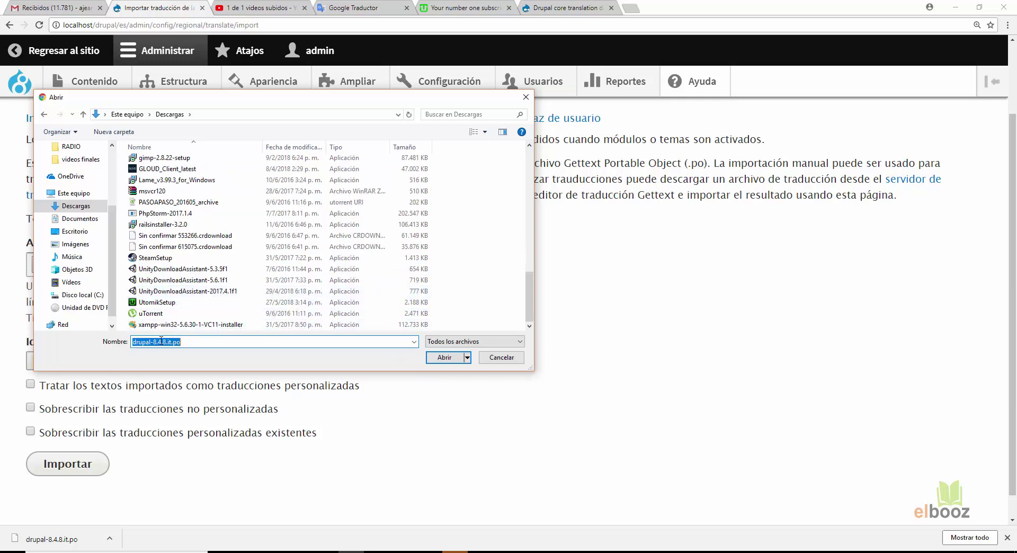
{"action": "scroll", "coordinate": [175, 269], "scroll_direction": "up", "scroll_amount": 3}
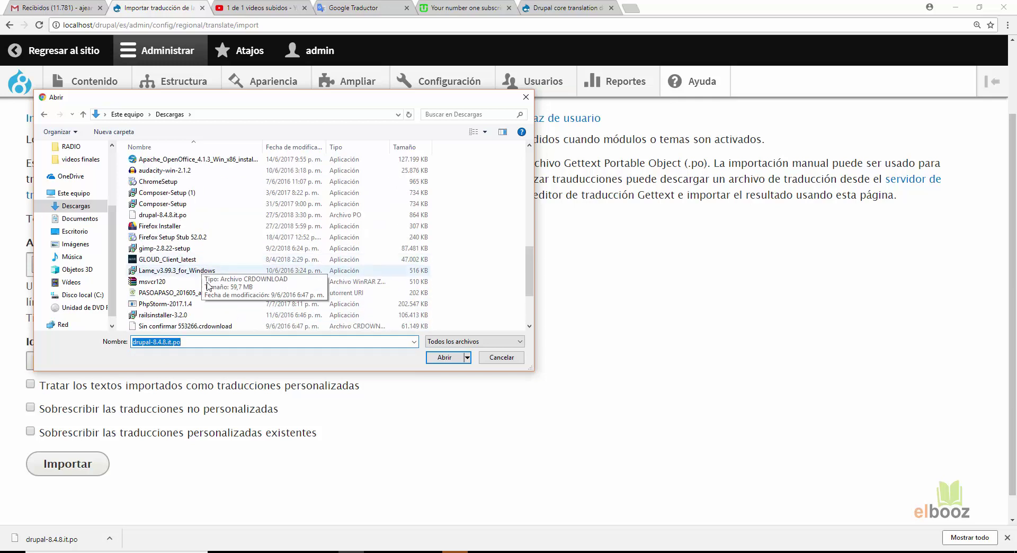
{"action": "left_click", "coordinate": [449, 361]}
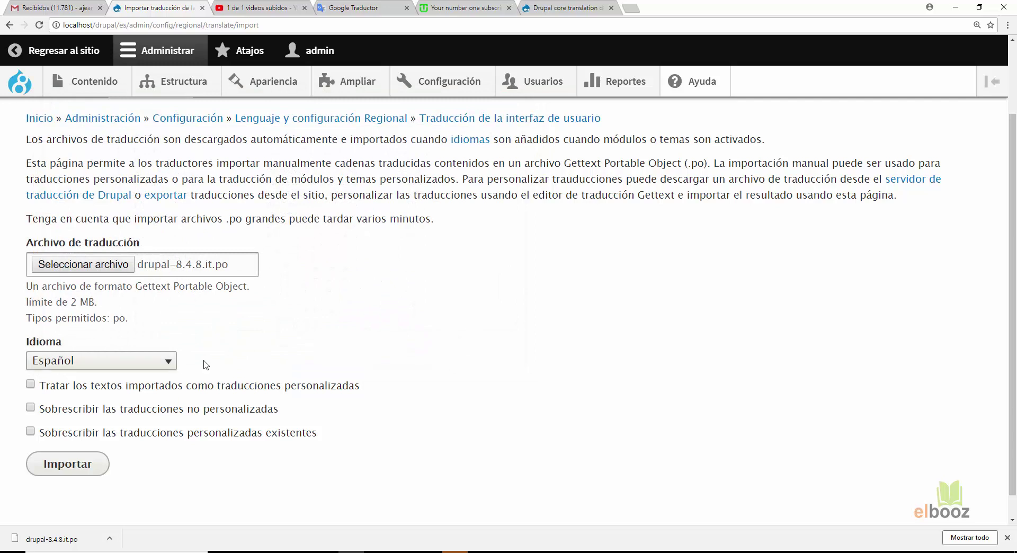
{"action": "scroll", "coordinate": [125, 424], "scroll_direction": "down", "scroll_amount": 1}
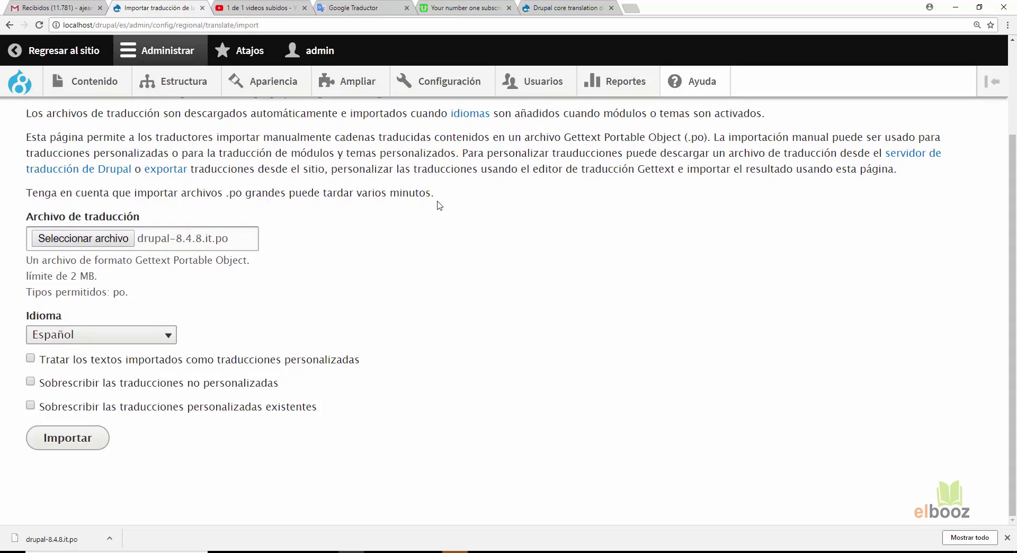
{"action": "scroll", "coordinate": [437, 204], "scroll_direction": "up", "scroll_amount": 2}
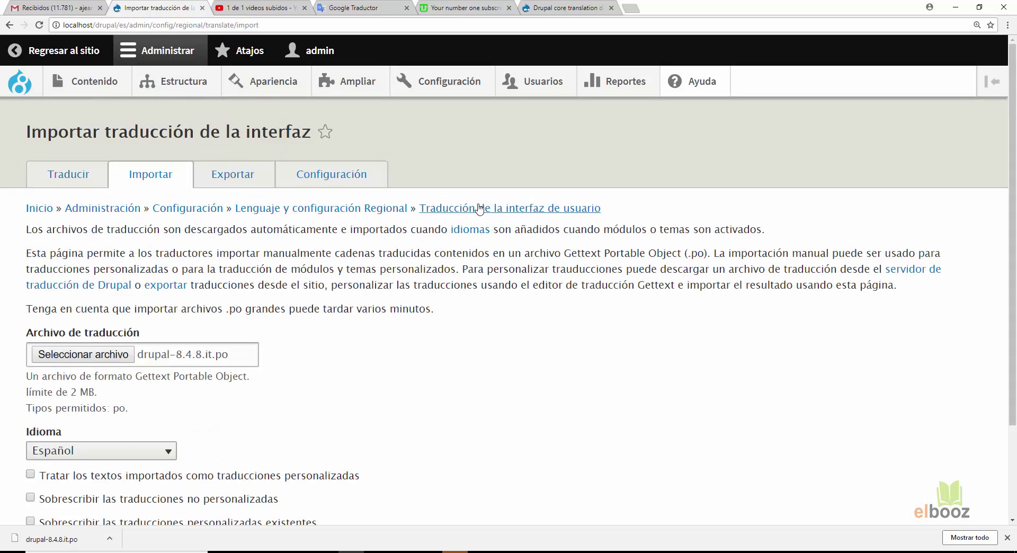
Export the Español interface translations, including non-customized, customized and untranslated text, and save the PO file in Descargas.
{"action": "left_click", "coordinate": [246, 182]}
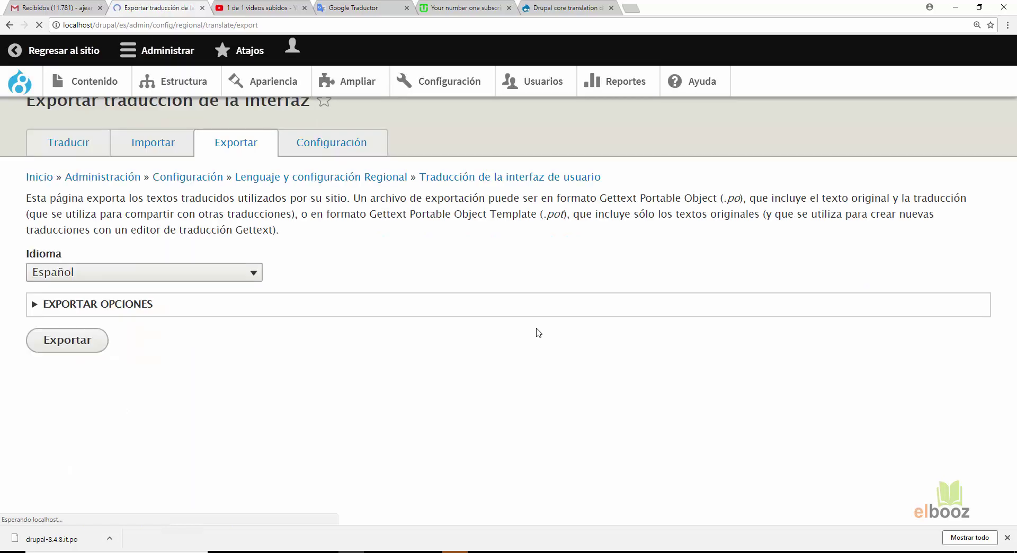
{"action": "left_click", "coordinate": [94, 316]}
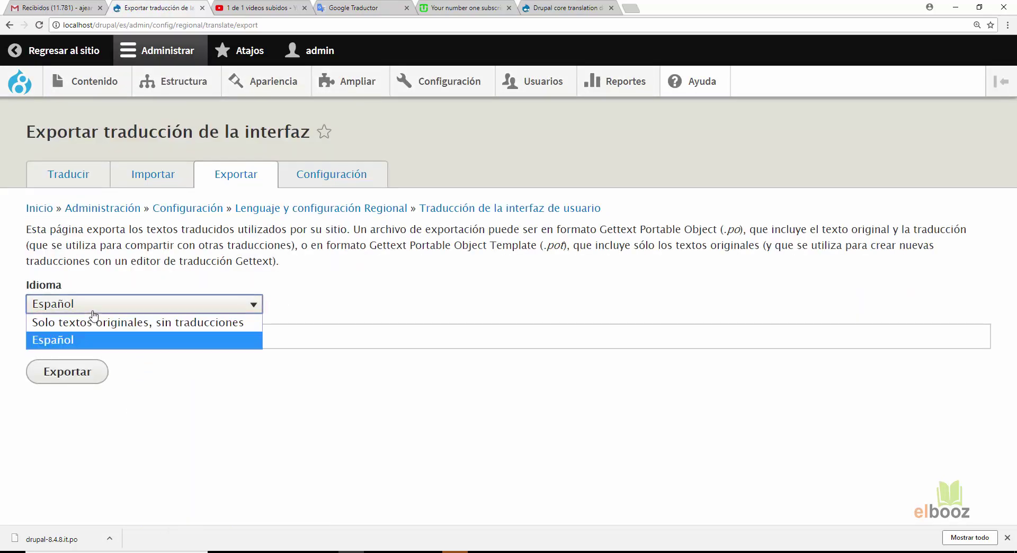
{"action": "left_click", "coordinate": [93, 341]}
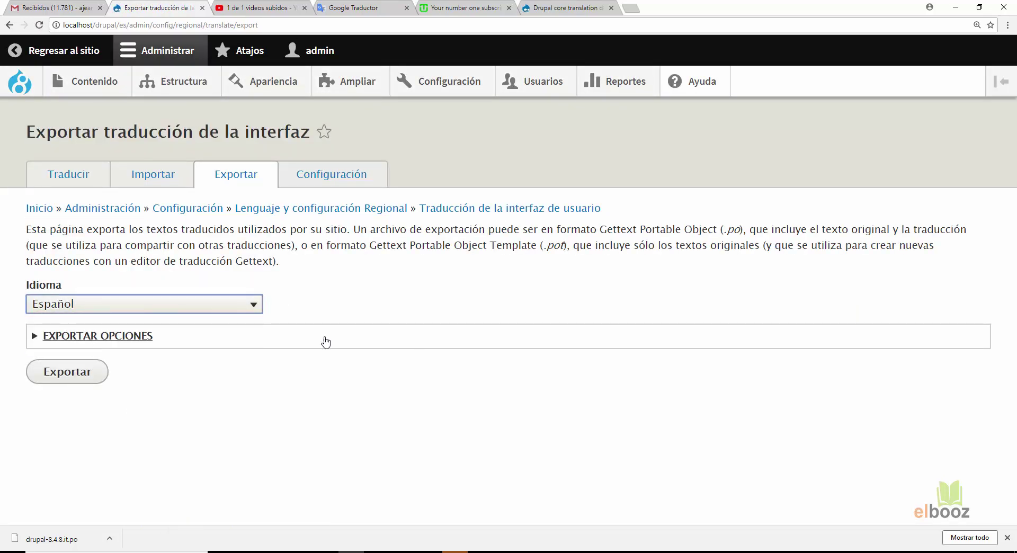
{"action": "left_click", "coordinate": [97, 336]}
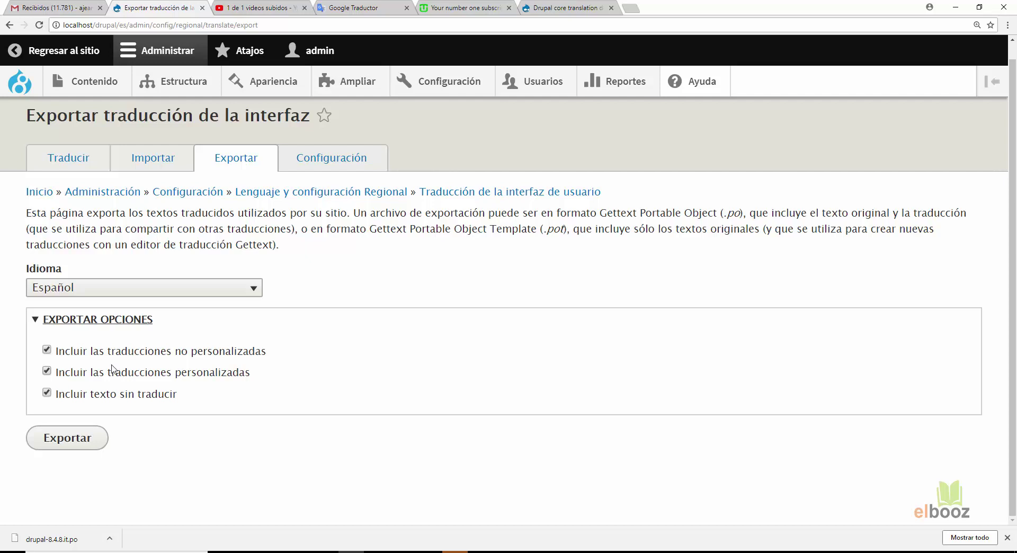
{"action": "left_click", "coordinate": [68, 446]}
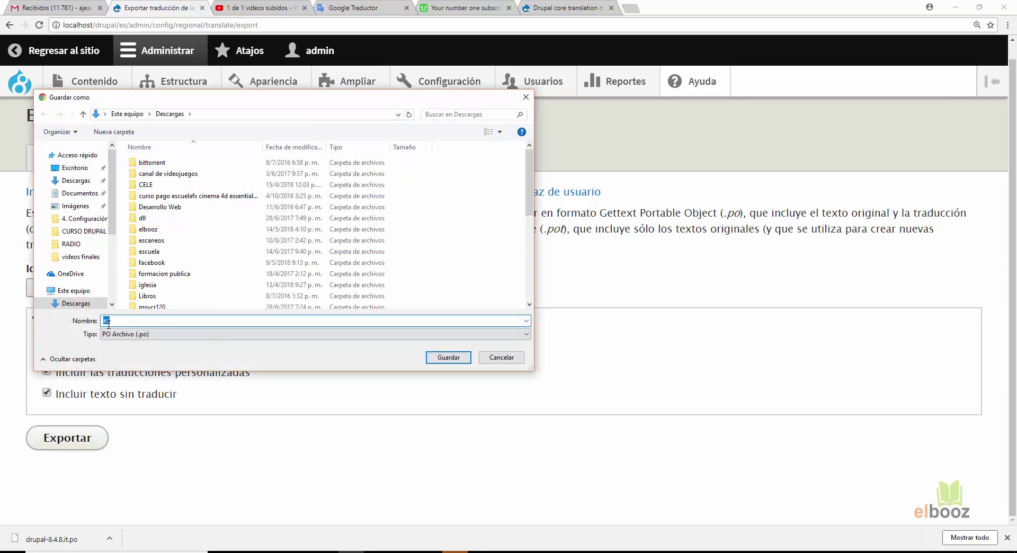
{"action": "left_click", "coordinate": [431, 359]}
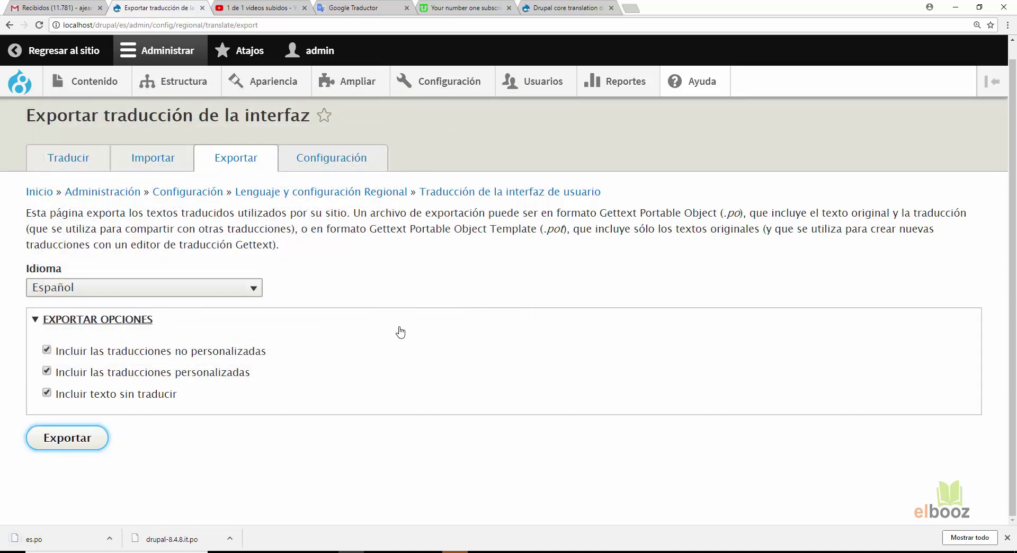
Review the interface translation settings for update checks, translation source and import behaviour, and save the configuration.
{"action": "left_click", "coordinate": [351, 160]}
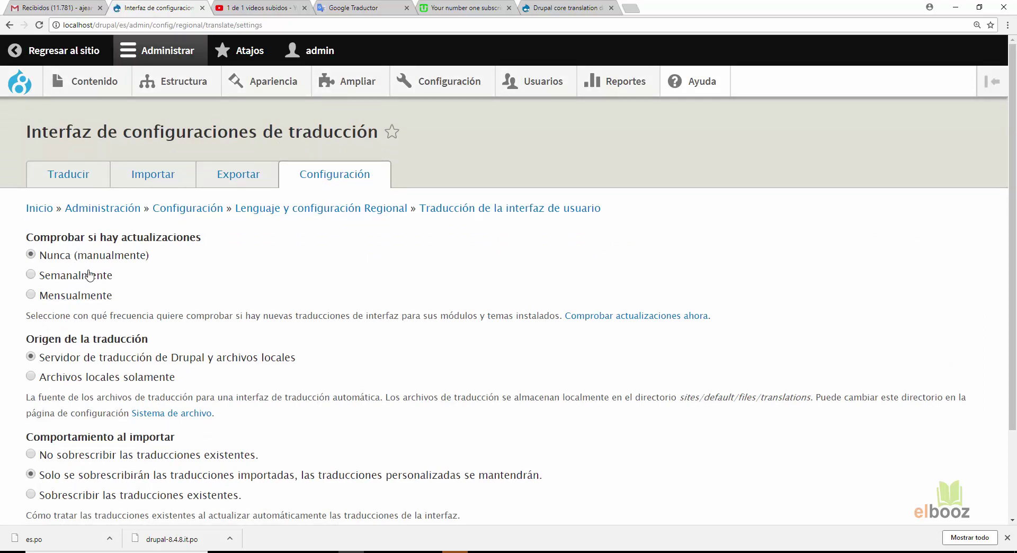
{"action": "scroll", "coordinate": [85, 273], "scroll_direction": "down", "scroll_amount": 2}
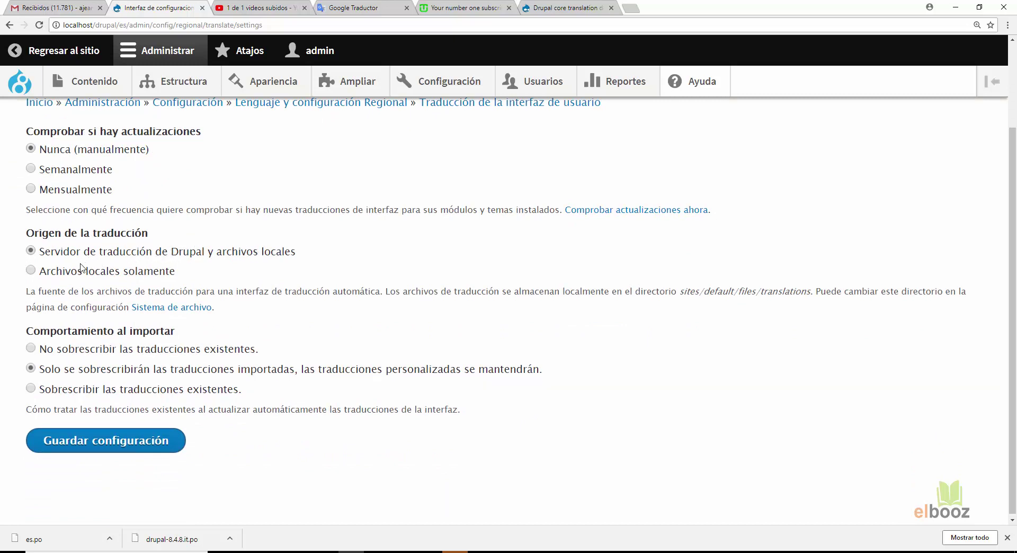
{"action": "scroll", "coordinate": [162, 275], "scroll_direction": "down", "scroll_amount": 1}
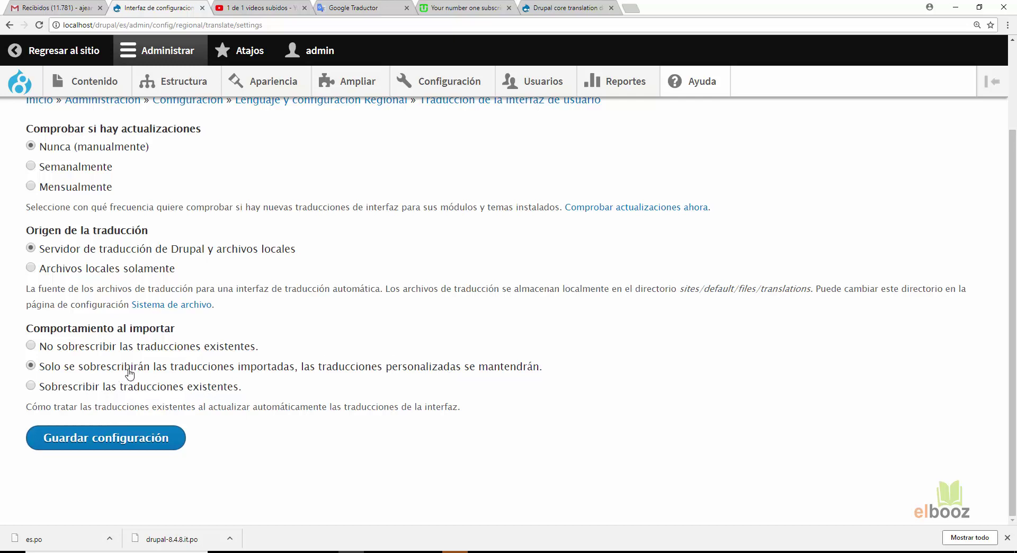
{"action": "scroll", "coordinate": [405, 418], "scroll_direction": "up", "scroll_amount": 2}
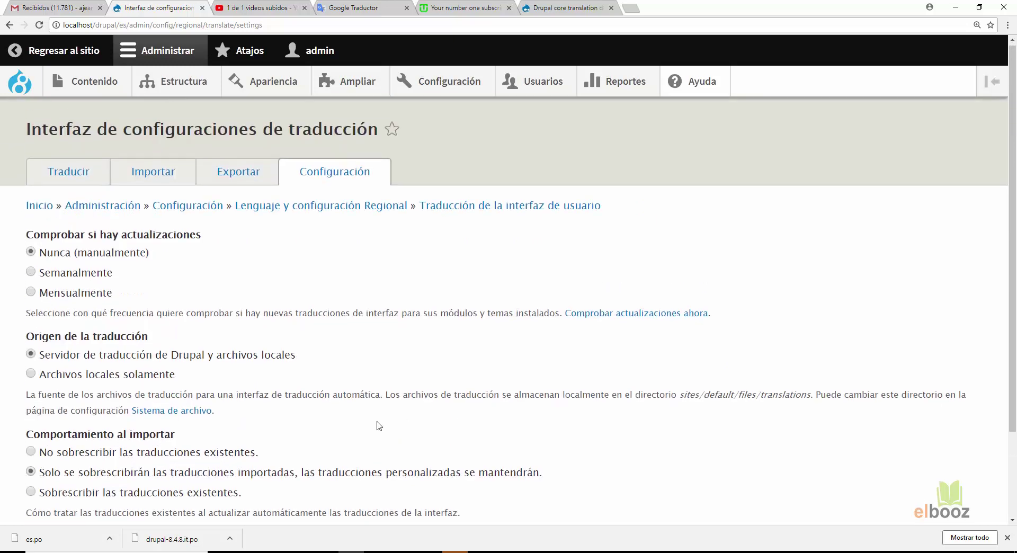
{"action": "scroll", "coordinate": [379, 423], "scroll_direction": "down", "scroll_amount": 2}
{"action": "left_click", "coordinate": [130, 442]}
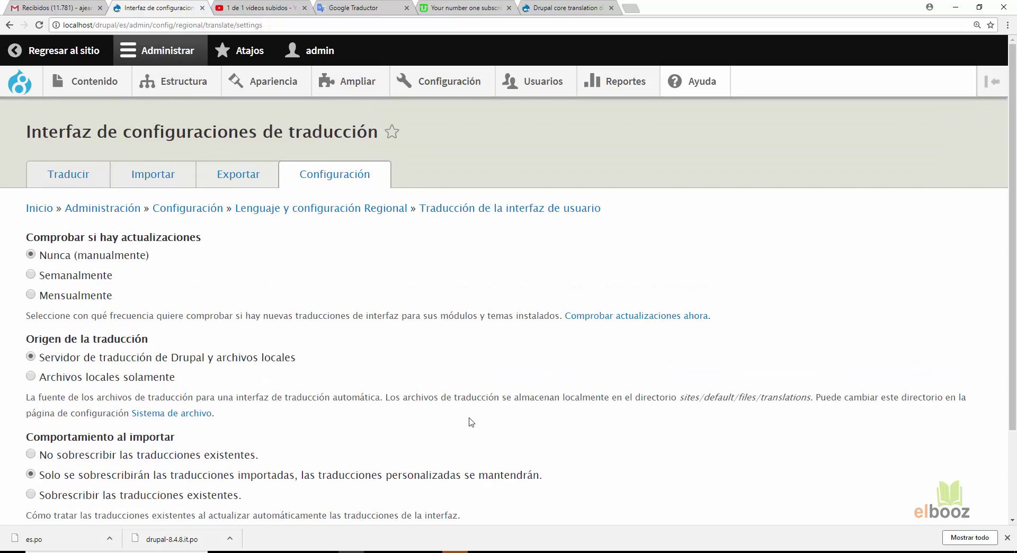
Go to the Traducción de configuración page under Lenguaje y configuración Regional and look over its translatable elements.
{"action": "mouse_move", "coordinate": [467, 88]}
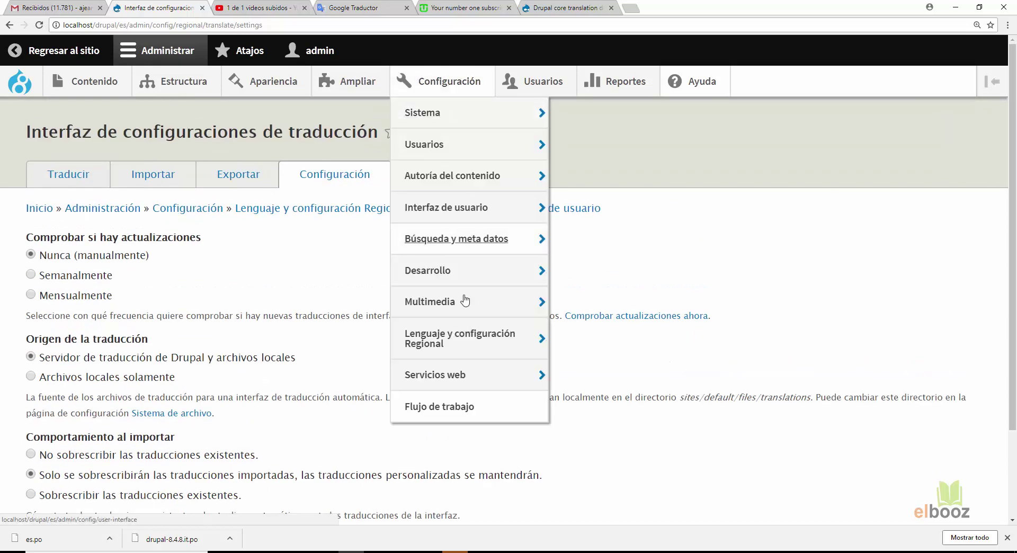
{"action": "mouse_move", "coordinate": [474, 344]}
{"action": "scroll", "coordinate": [593, 392], "scroll_direction": "down", "scroll_amount": 2}
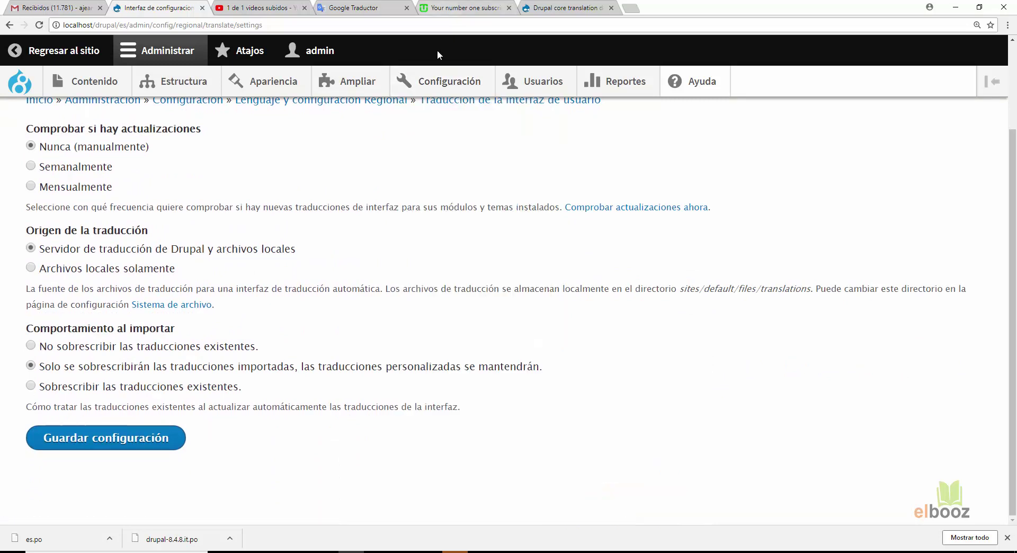
{"action": "mouse_move", "coordinate": [514, 344]}
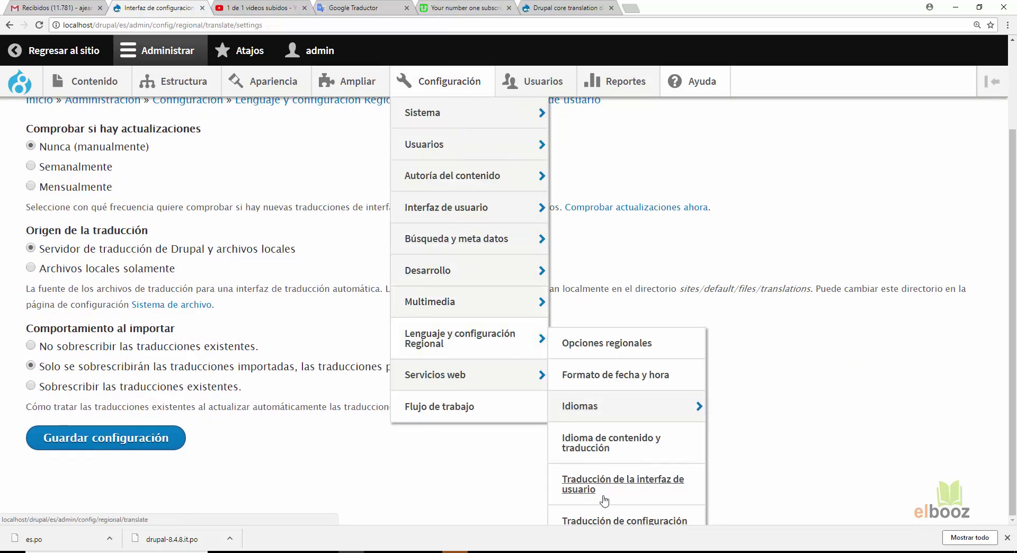
{"action": "left_click", "coordinate": [614, 523]}
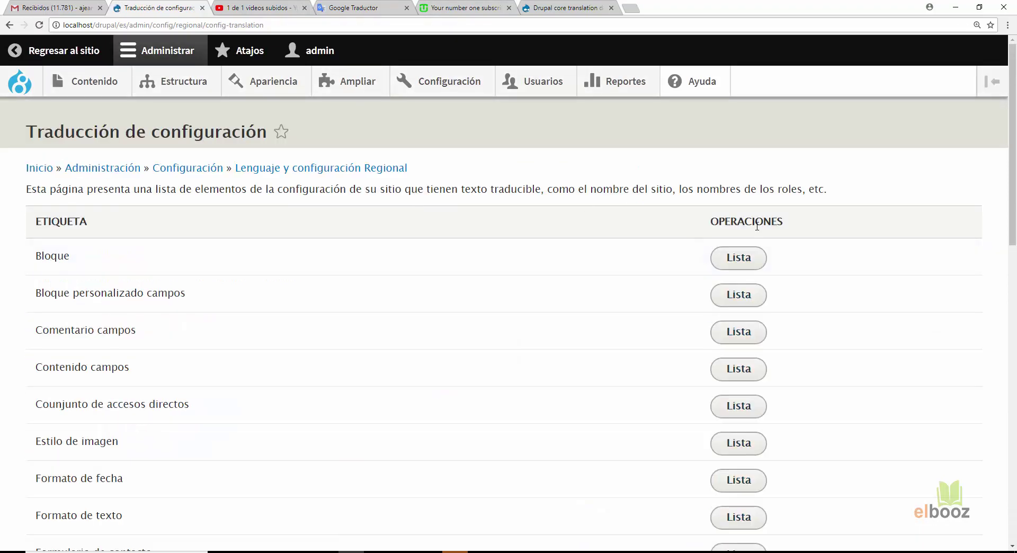
{"action": "scroll", "coordinate": [39, 258], "scroll_direction": "down", "scroll_amount": 2}
{"action": "scroll", "coordinate": [261, 229], "scroll_direction": "up", "scroll_amount": 2}
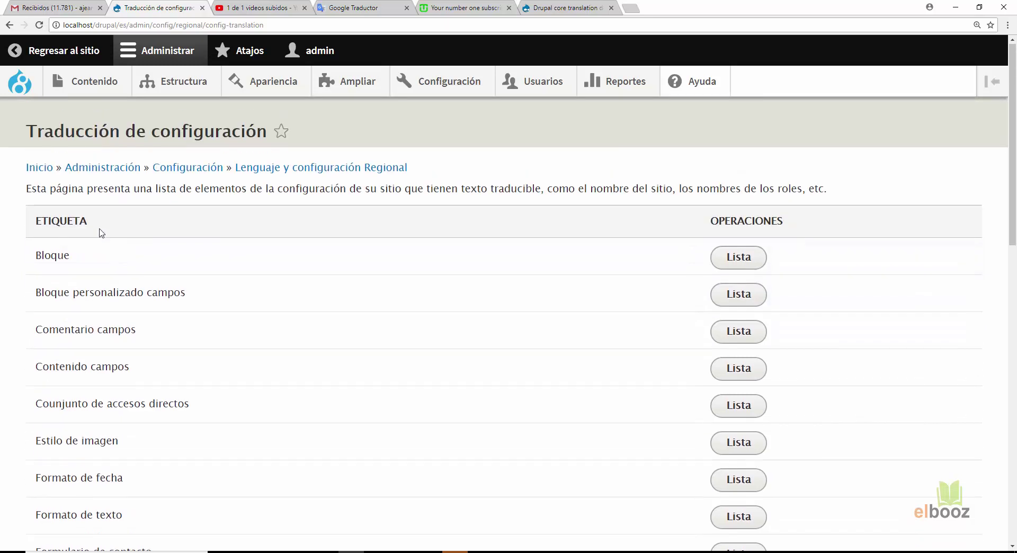
List the translatable blocks and open the Español translation of Bartik's Page title block for editing.
{"action": "left_click", "coordinate": [746, 267]}
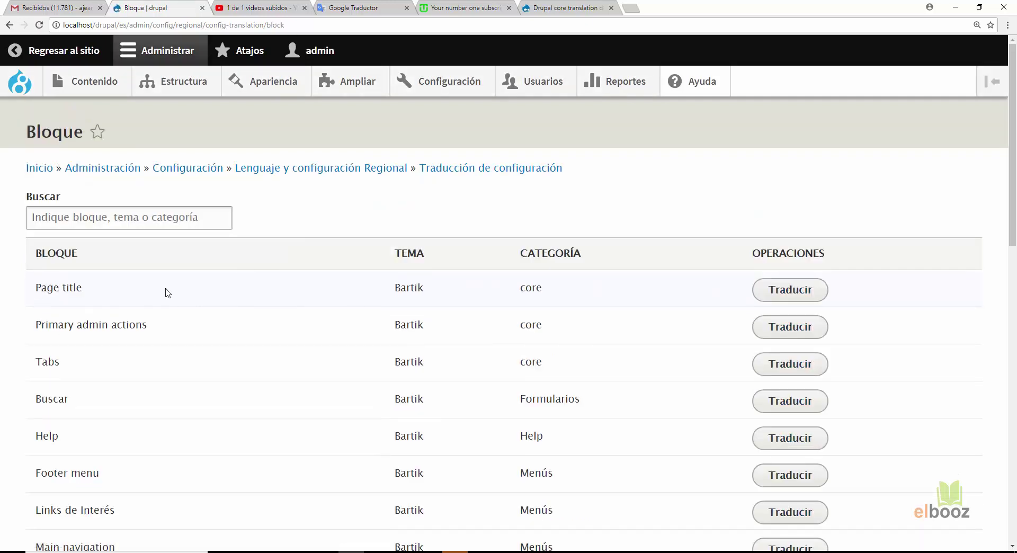
{"action": "scroll", "coordinate": [71, 264], "scroll_direction": "down", "scroll_amount": 1}
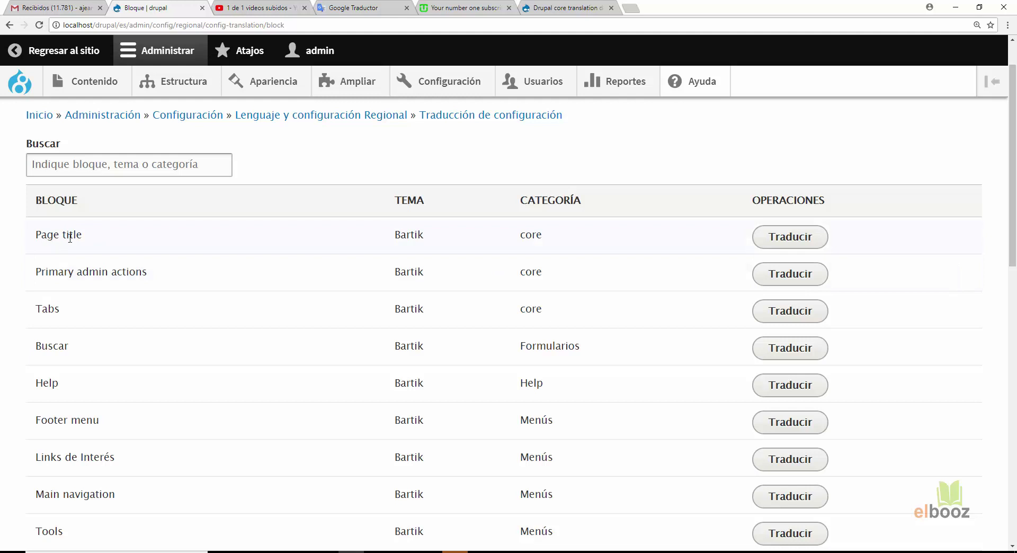
{"action": "left_click", "coordinate": [789, 245]}
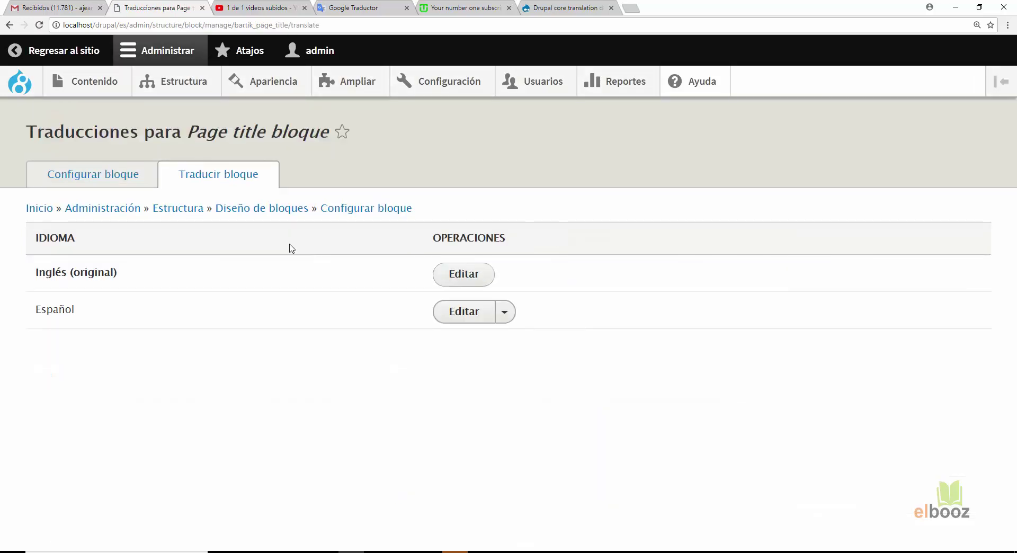
{"action": "left_click", "coordinate": [466, 316]}
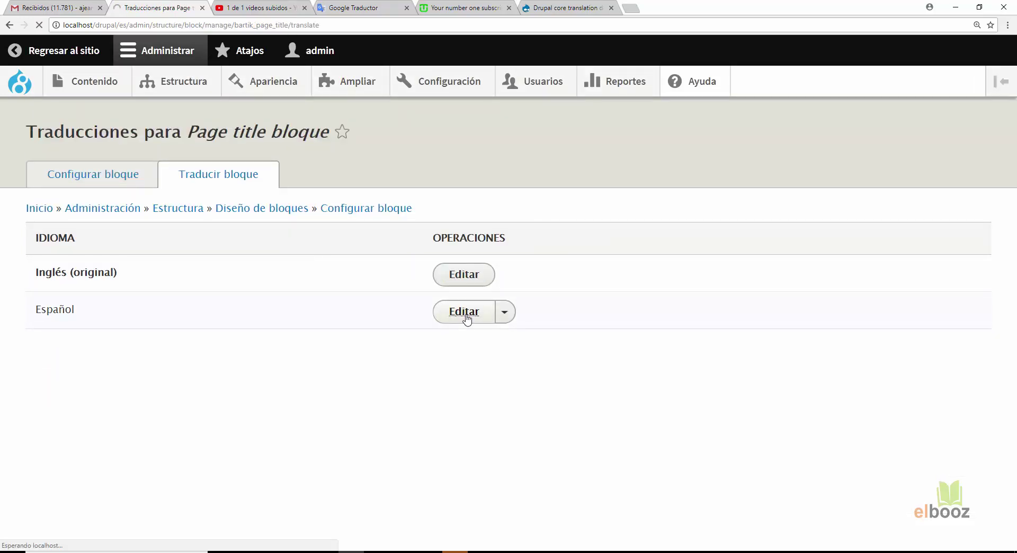